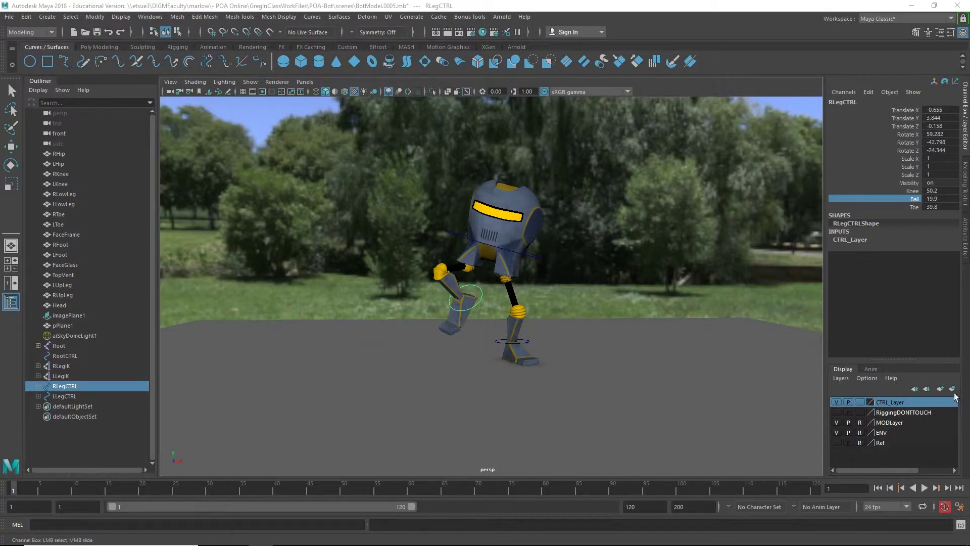
# - Try bending the right knee and rolling the right foot's ball, undoing both changes
pyautogui.keyDown('alt'); pyautogui.moveTo(538, 353); pyautogui.dragTo(581, 363); pyautogui.keyUp('alt')
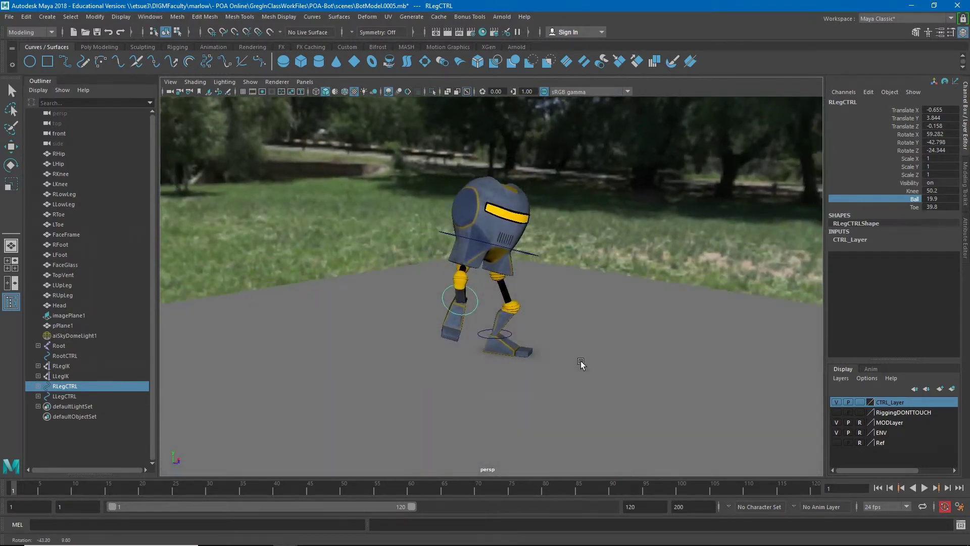
pyautogui.keyDown('alt'); pyautogui.moveTo(632, 340); pyautogui.dragTo(589, 340); pyautogui.keyUp('alt')
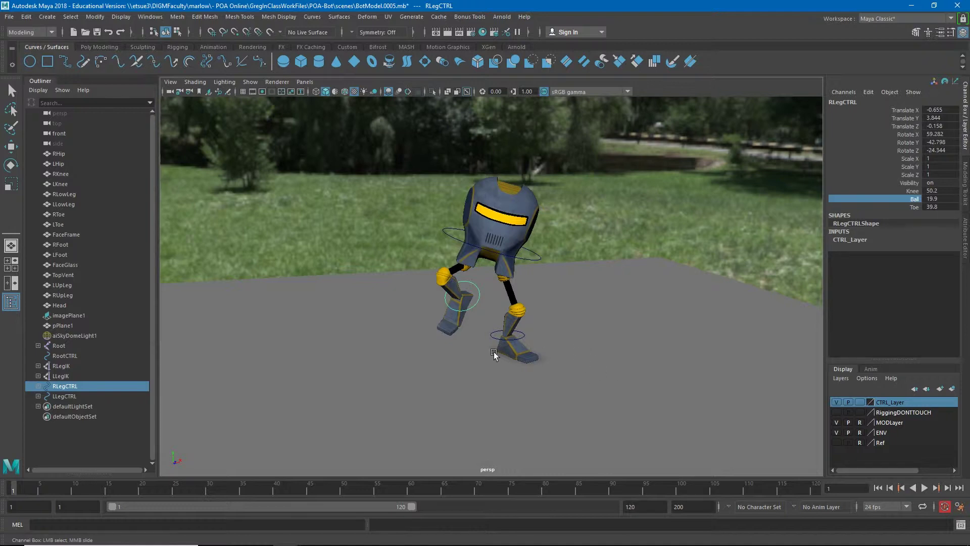
pyautogui.click(914, 194)
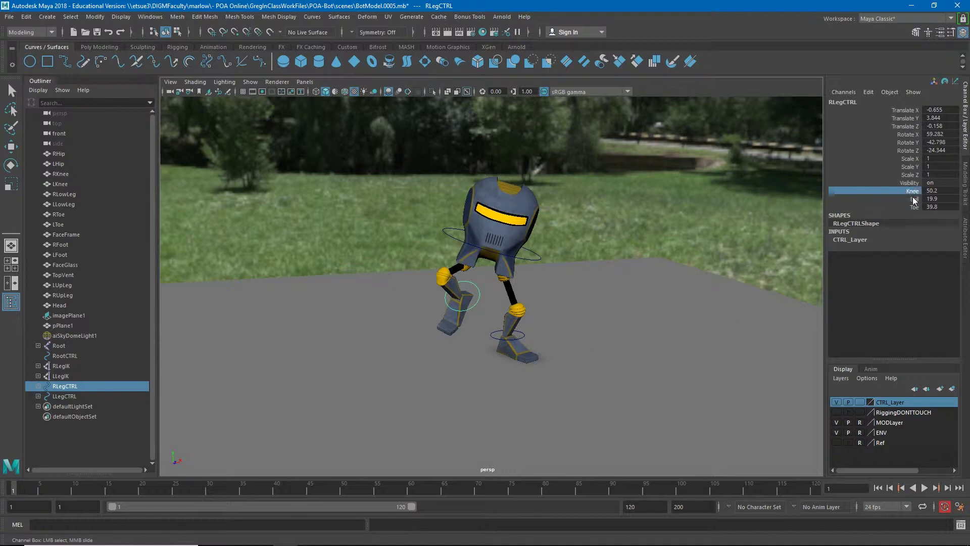
pyautogui.moveTo(632, 322); pyautogui.dragTo(751, 314, button='middle')
pyautogui.hotkey('ctrl', 'z')
pyautogui.click(914, 198)
pyautogui.moveTo(654, 325); pyautogui.dragTo(549, 343, button='middle')
pyautogui.hotkey('ctrl', 'z')
pyautogui.click(914, 207)
# - Roll the left foot's Ball and Toe together, then undo it back to 0
pyautogui.click(525, 331)
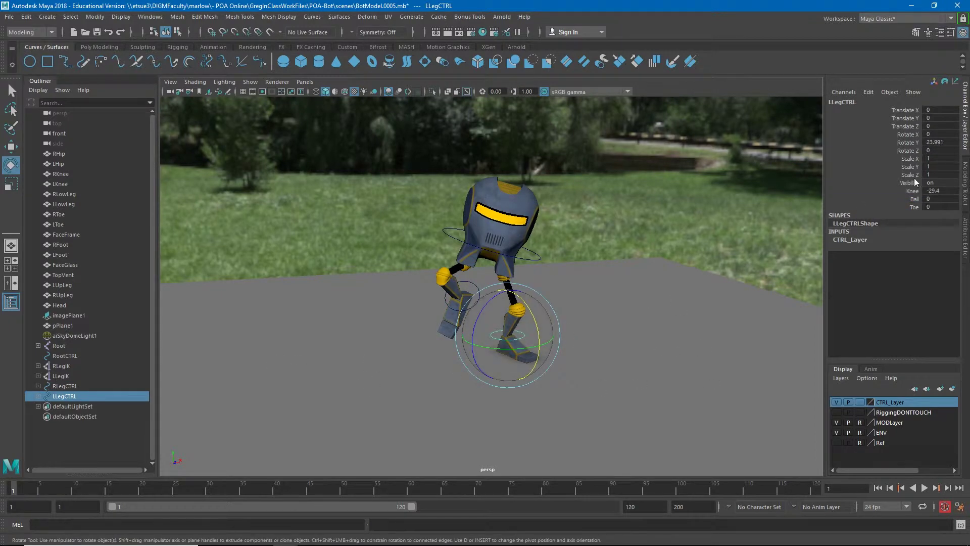
pyautogui.click(915, 198)
pyautogui.moveTo(610, 286); pyautogui.dragTo(700, 293, button='middle')
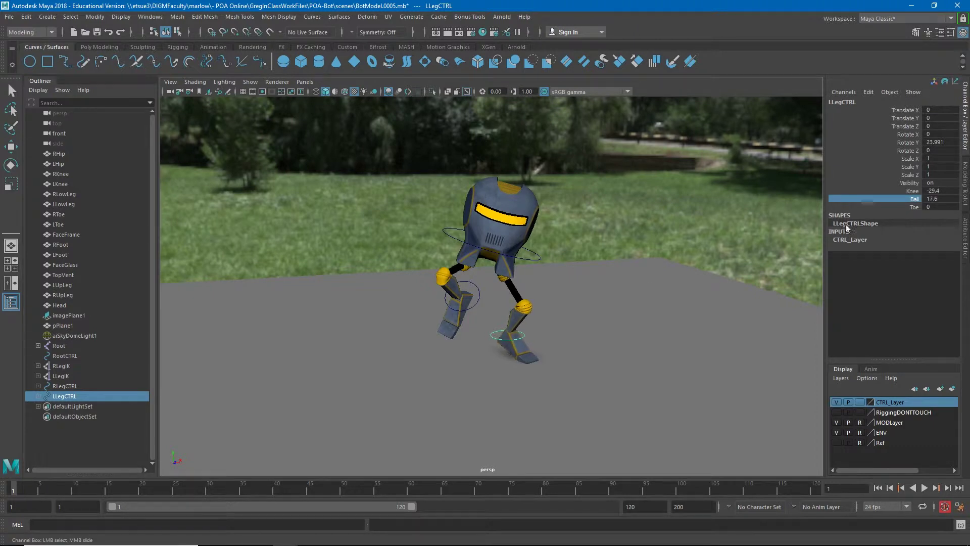
pyautogui.keyDown('ctrl'); pyautogui.click(914, 206); pyautogui.keyUp('ctrl')
pyautogui.moveTo(597, 323); pyautogui.dragTo(724, 348, button='middle')
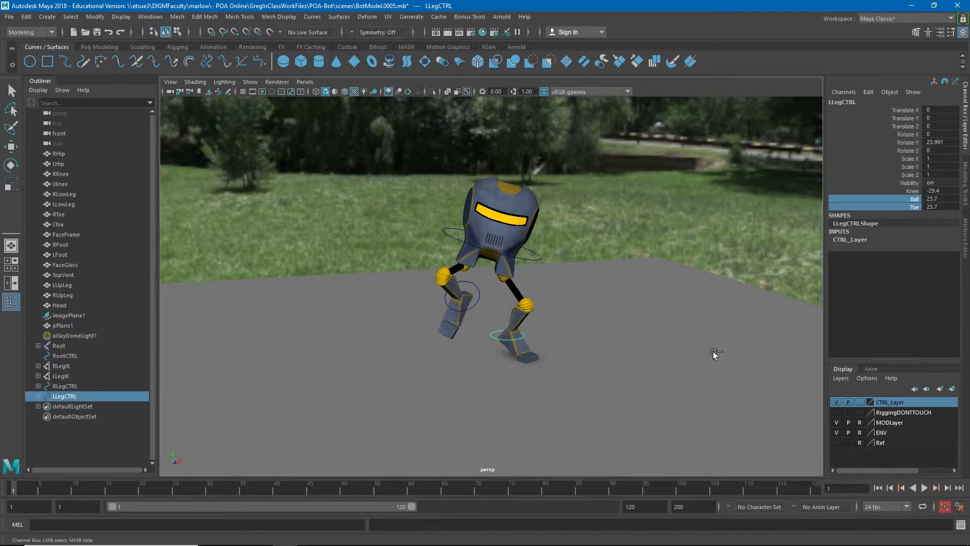
pyautogui.hotkey('ctrl', 'z')
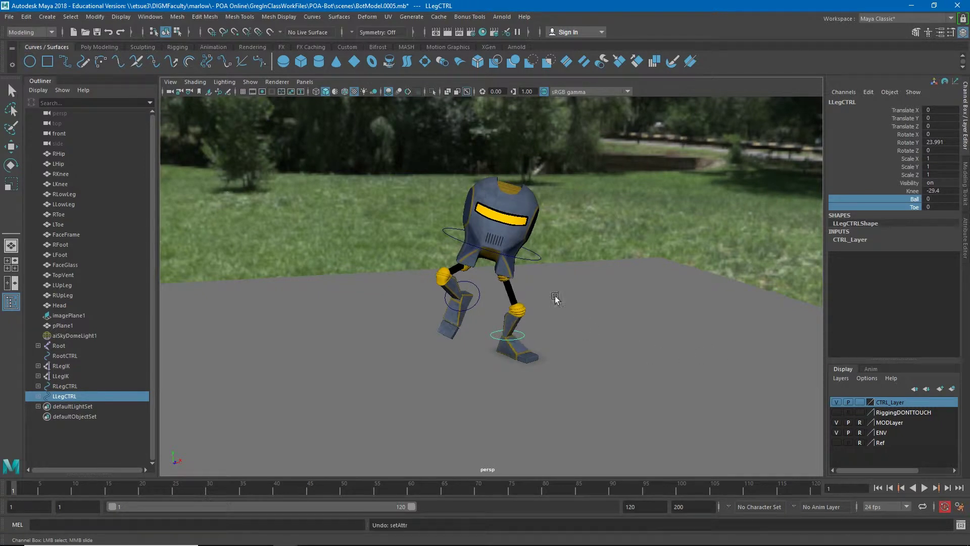
# - Lift and shift RootCTRL to Translate 1.705/1.842/0.236, undoing a stray left-leg lift
pyautogui.click(522, 260)
pyautogui.press('e')
pyautogui.press('w')
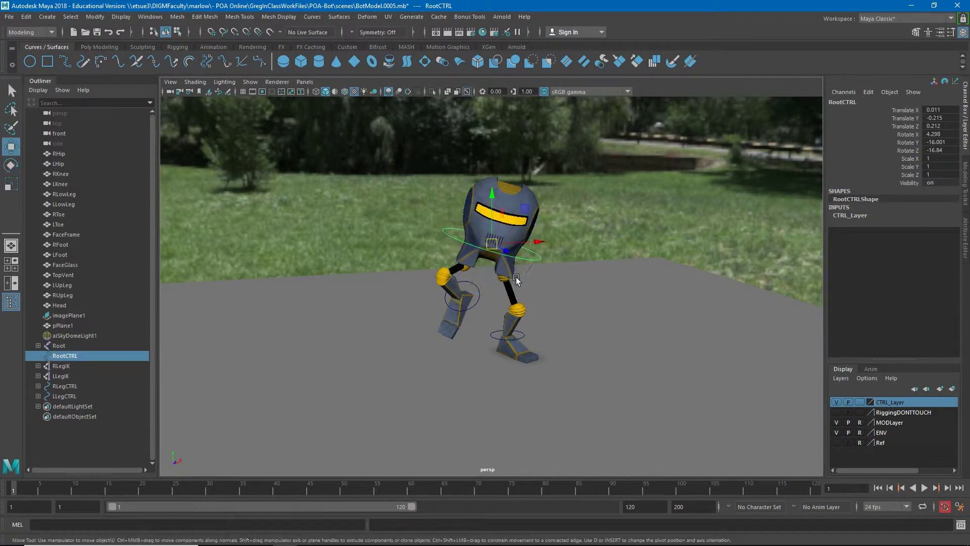
pyautogui.moveTo(496, 244); pyautogui.dragTo(506, 226)
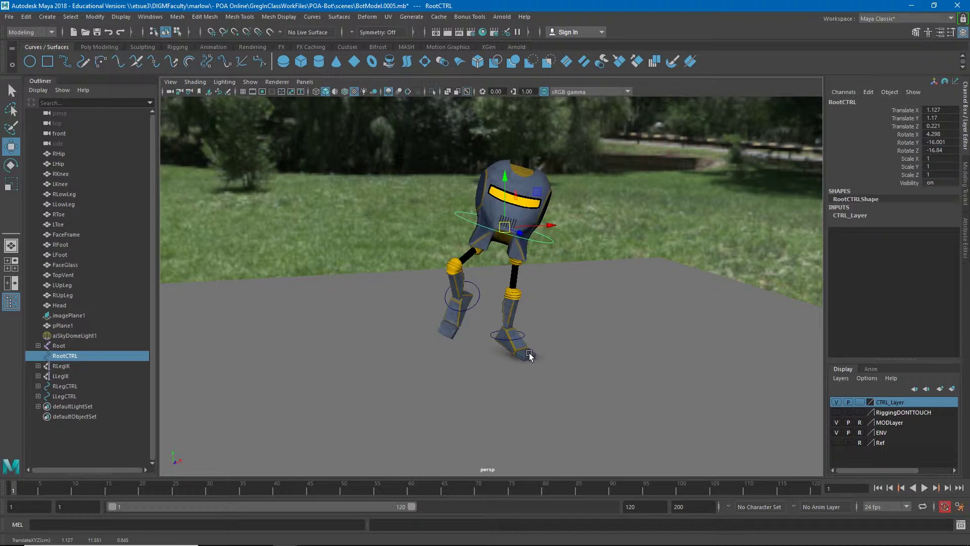
pyautogui.click(508, 337)
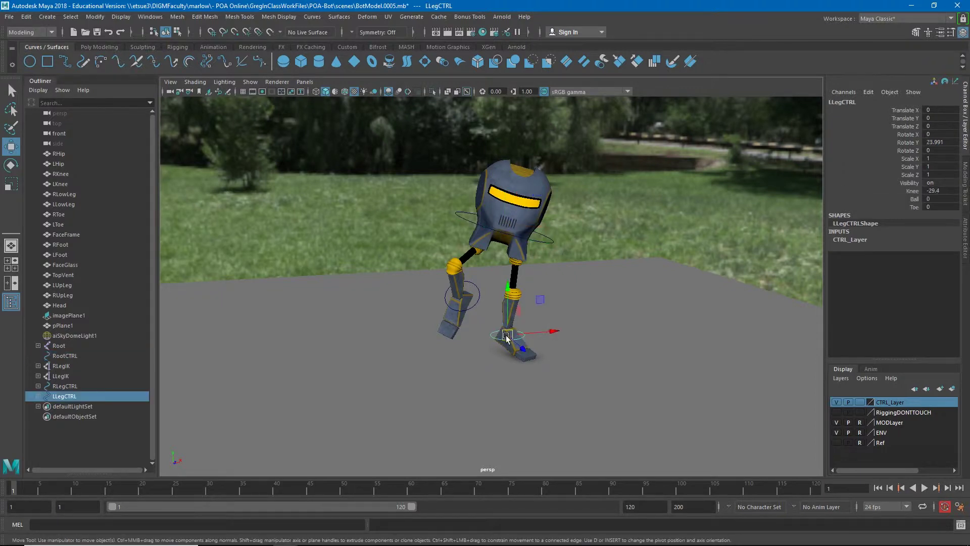
pyautogui.moveTo(508, 333); pyautogui.dragTo(504, 316)
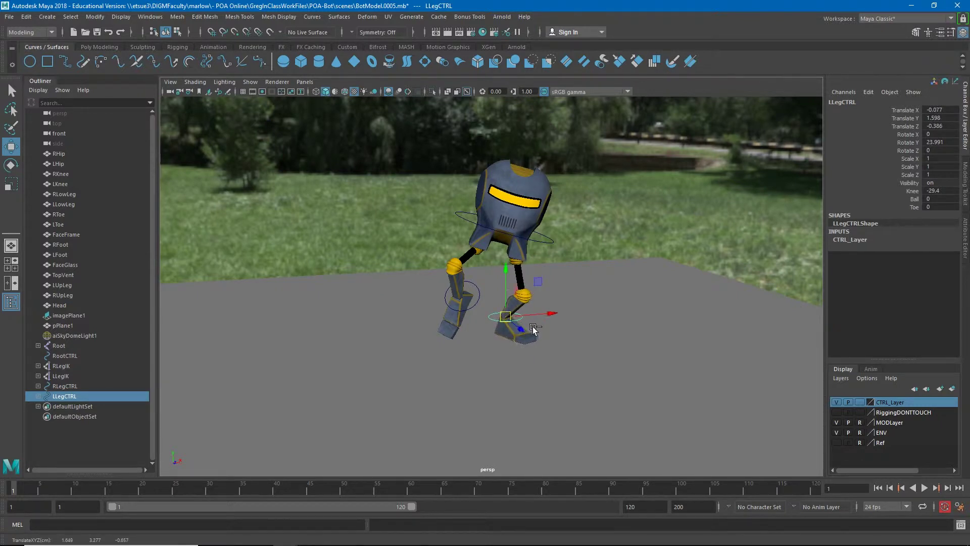
pyautogui.hotkey('ctrl', 'z')
pyautogui.click(537, 251)
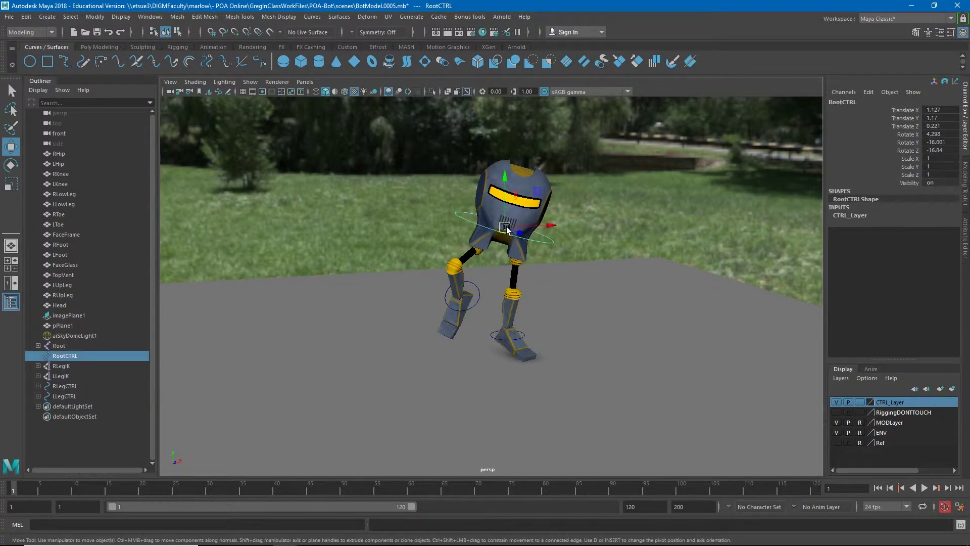
pyautogui.moveTo(506, 242); pyautogui.dragTo(512, 222)
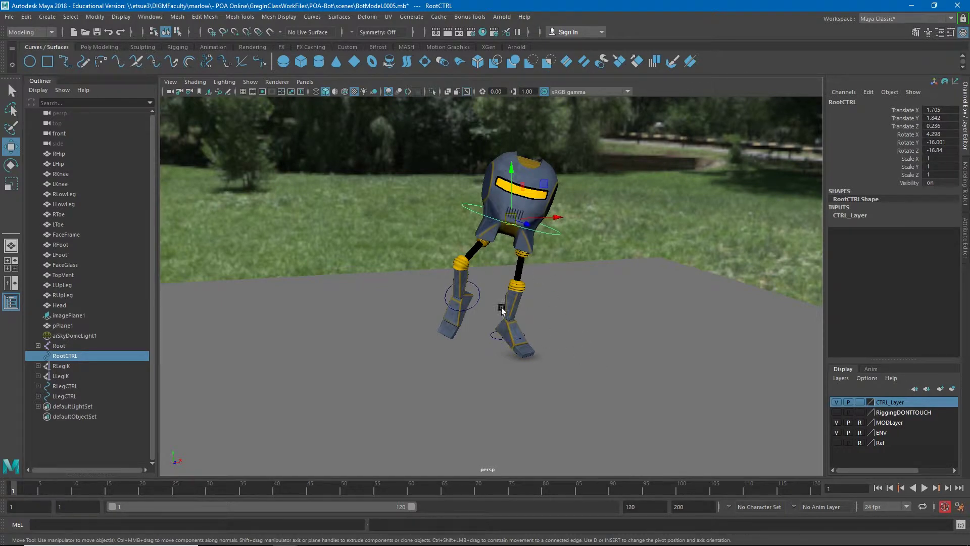
# - Zero translate, rotate, Knee, Ball and Toe on RootCTRL, RLegCTRL and LLegCTRL, then deselect
pyautogui.keyDown('shift'); pyautogui.click(481, 302); pyautogui.keyUp('shift')
pyautogui.keyDown('shift'); pyautogui.click(495, 338); pyautogui.keyUp('shift')
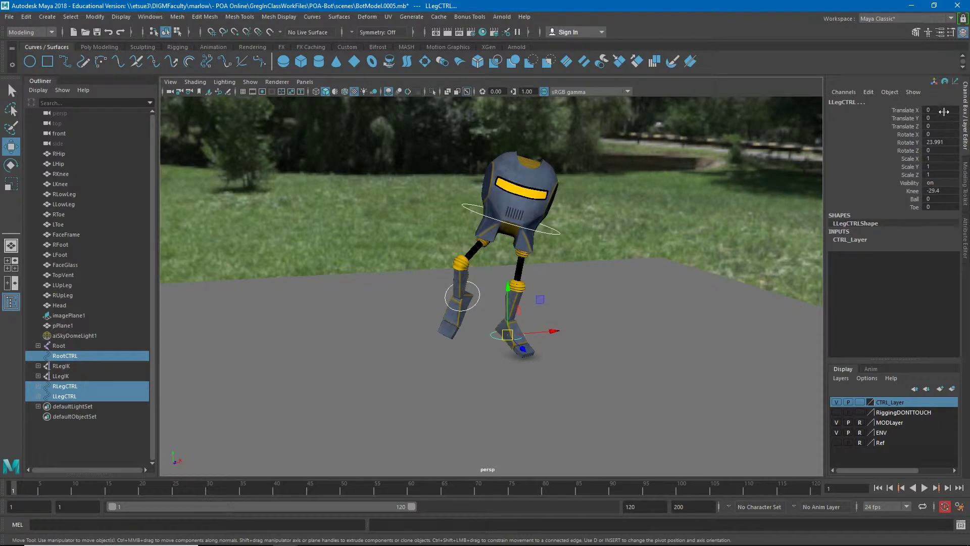
pyautogui.moveTo(943, 111); pyautogui.dragTo(942, 152)
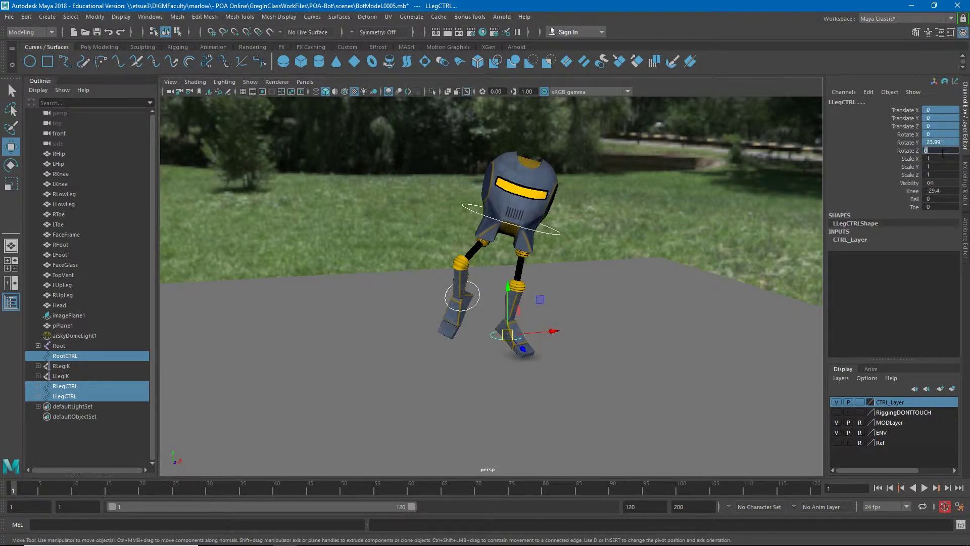
pyautogui.press('Return')
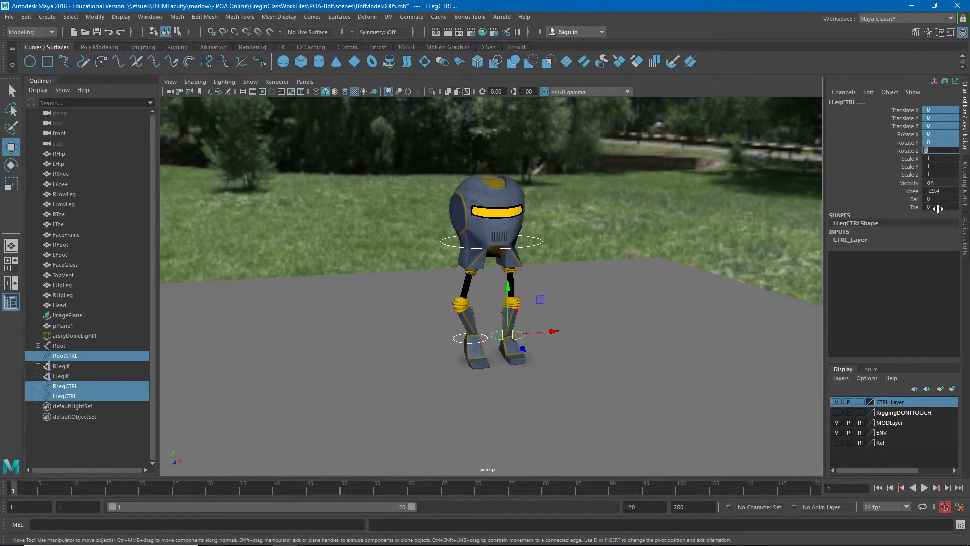
pyautogui.moveTo(938, 208); pyautogui.dragTo(936, 192)
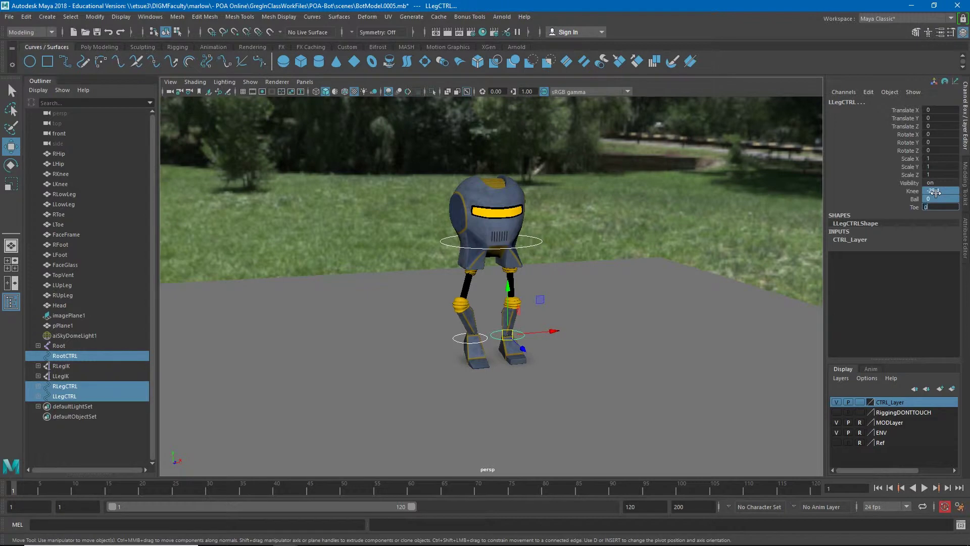
pyautogui.keyDown('ctrl'); pyautogui.moveTo(935, 193); pyautogui.dragTo(938, 200, button='middle'); pyautogui.keyUp('ctrl')
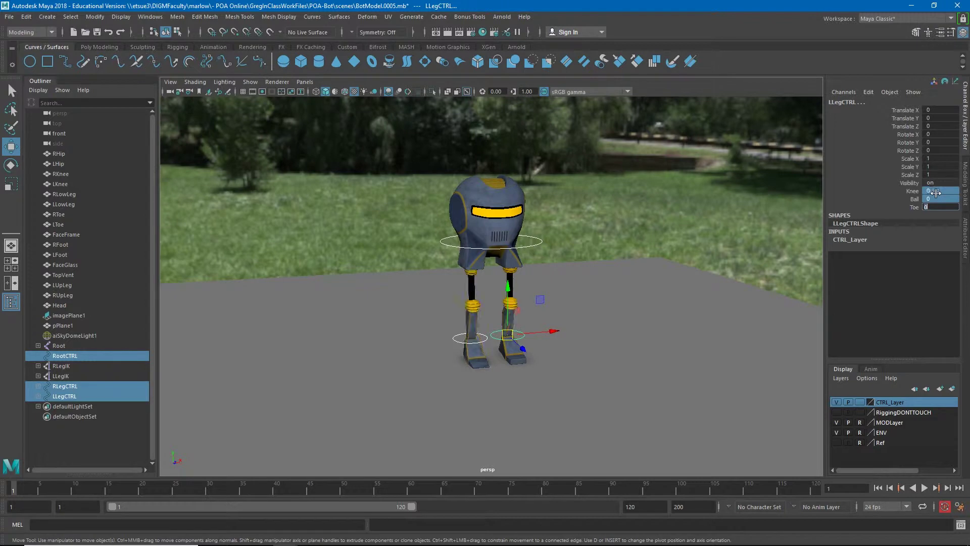
pyautogui.click(638, 268)
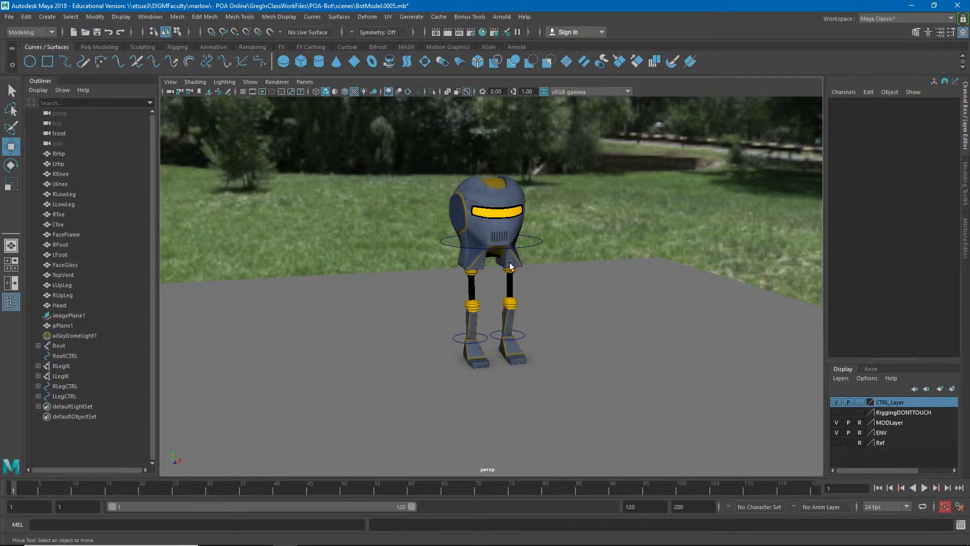
# - Select RootCTRL, RLegCTRL and LLegCTRL, scrub the timeline, and return to frame 1
pyautogui.click(529, 248)
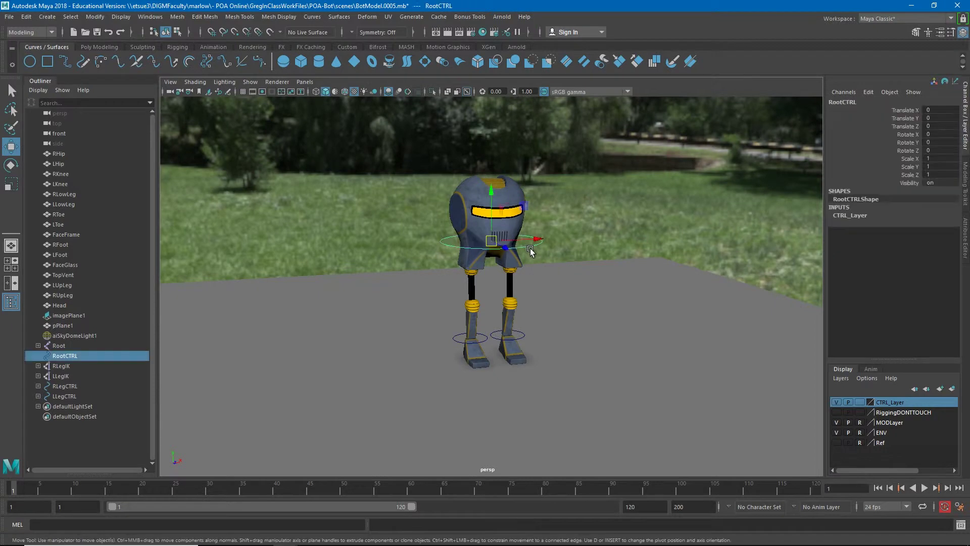
pyautogui.keyDown('shift'); pyautogui.click(512, 338); pyautogui.keyUp('shift')
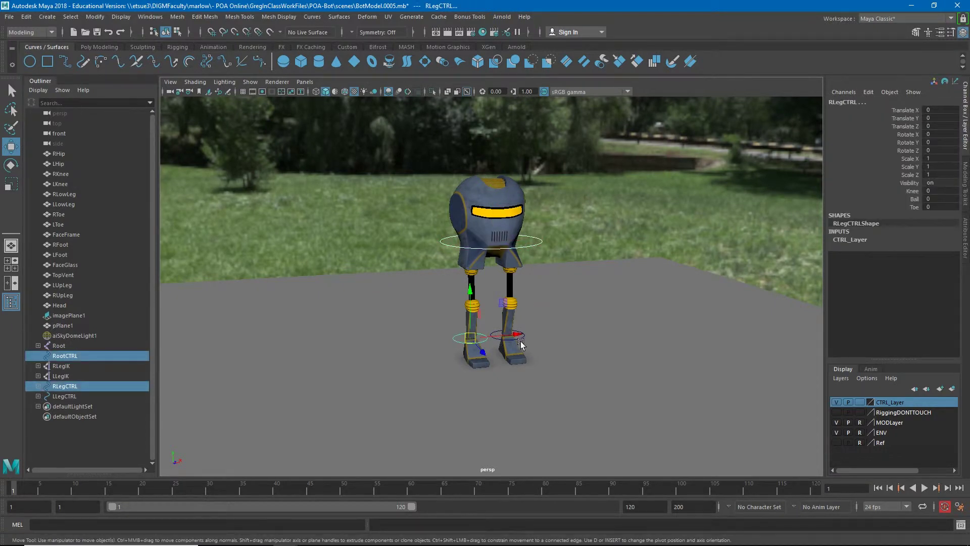
pyautogui.keyDown('shift'); pyautogui.click(521, 338); pyautogui.keyUp('shift')
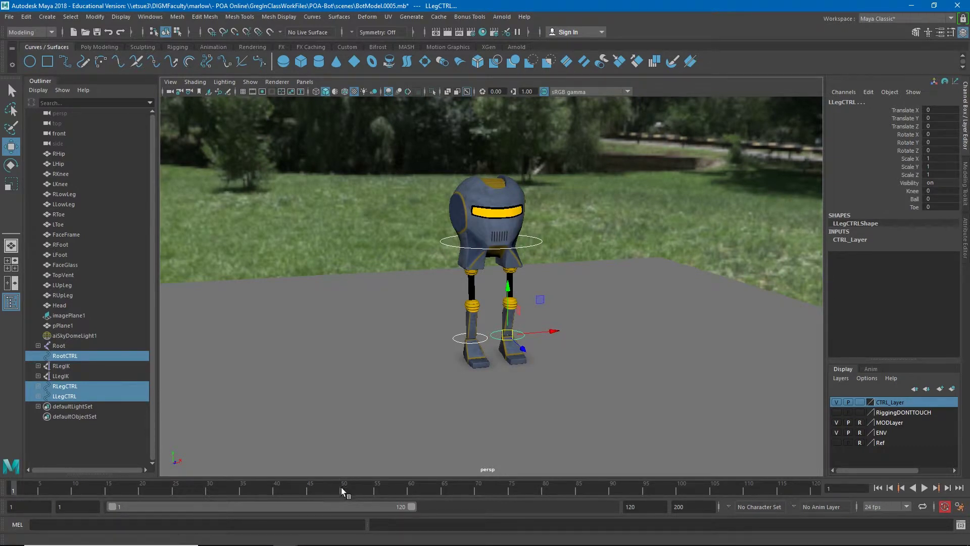
pyautogui.moveTo(344, 490); pyautogui.dragTo(517, 490)
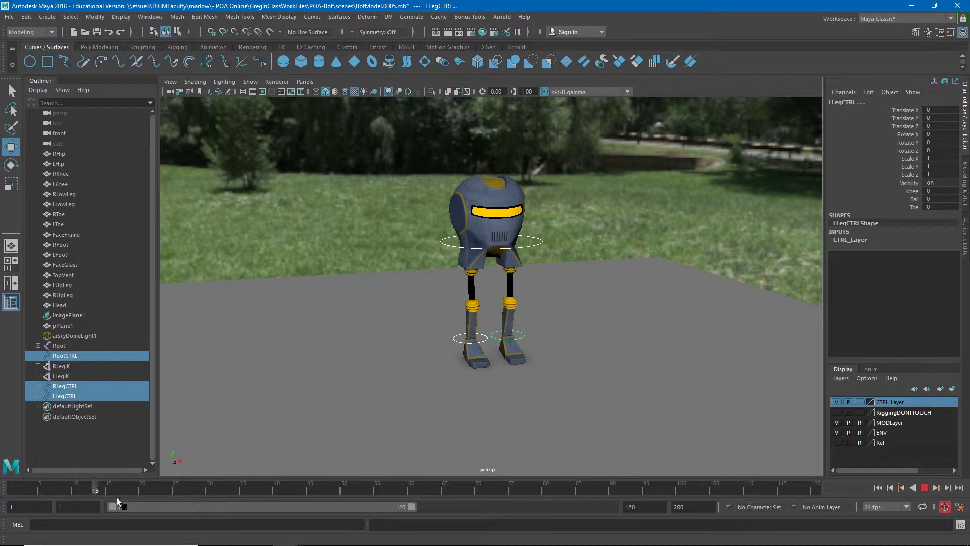
pyautogui.press('Escape')
pyautogui.click(15, 487)
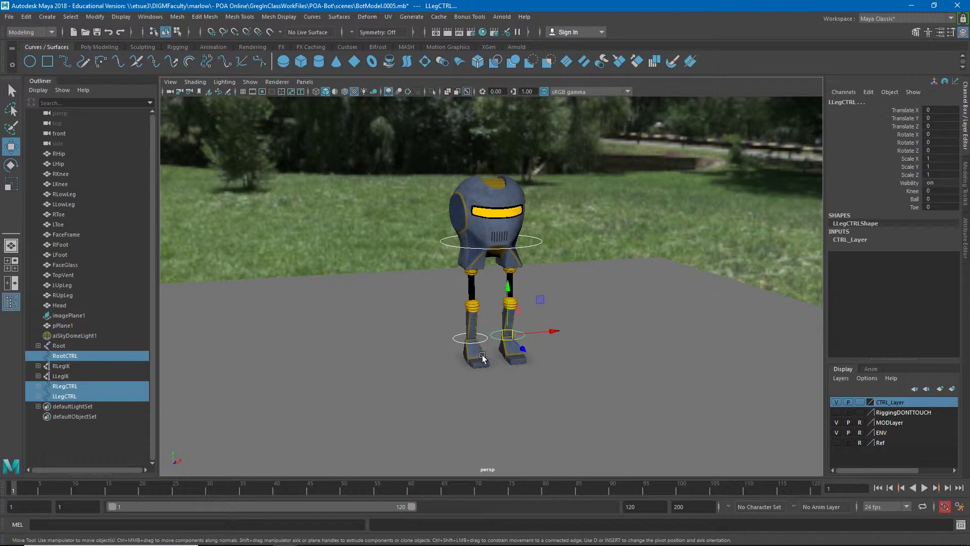
# - Move the right foot control back, turn it, and set its Knee bend to 23.7
pyautogui.click(457, 341)
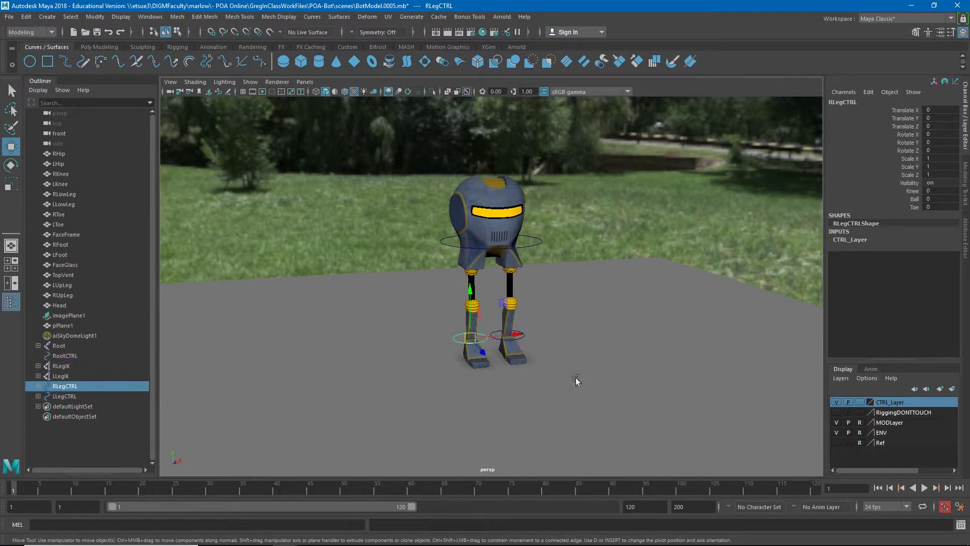
pyautogui.keyDown('alt'); pyautogui.moveTo(433, 391); pyautogui.dragTo(444, 368); pyautogui.keyUp('alt')
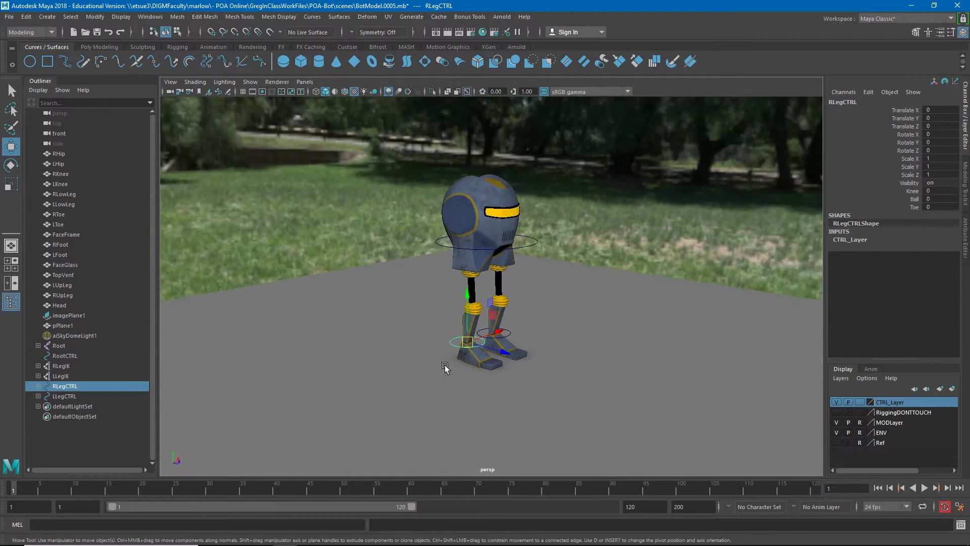
pyautogui.keyDown('alt'); pyautogui.moveTo(444, 368); pyautogui.dragTo(487, 392, button='right'); pyautogui.keyUp('alt')
pyautogui.moveTo(488, 394); pyautogui.dragTo(374, 383)
pyautogui.press('e')
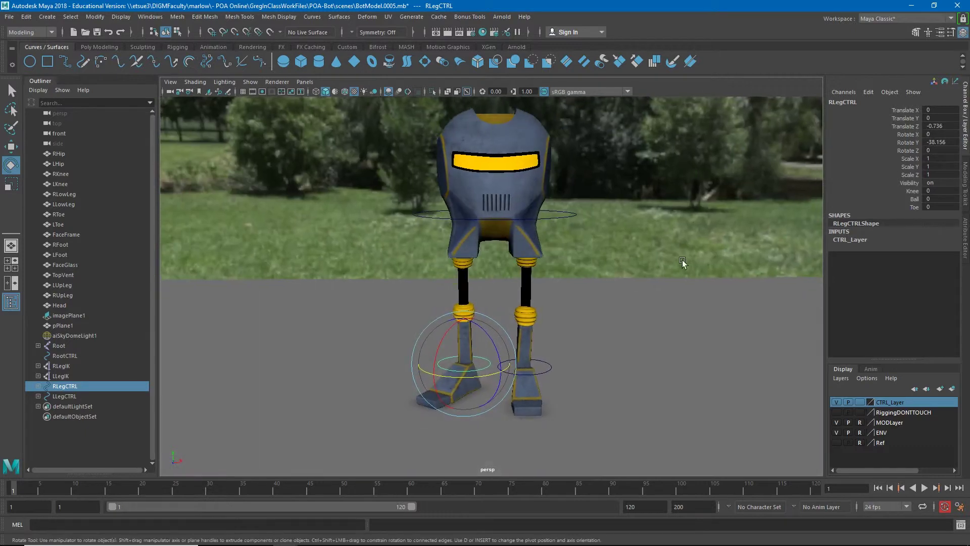
pyautogui.click(912, 191)
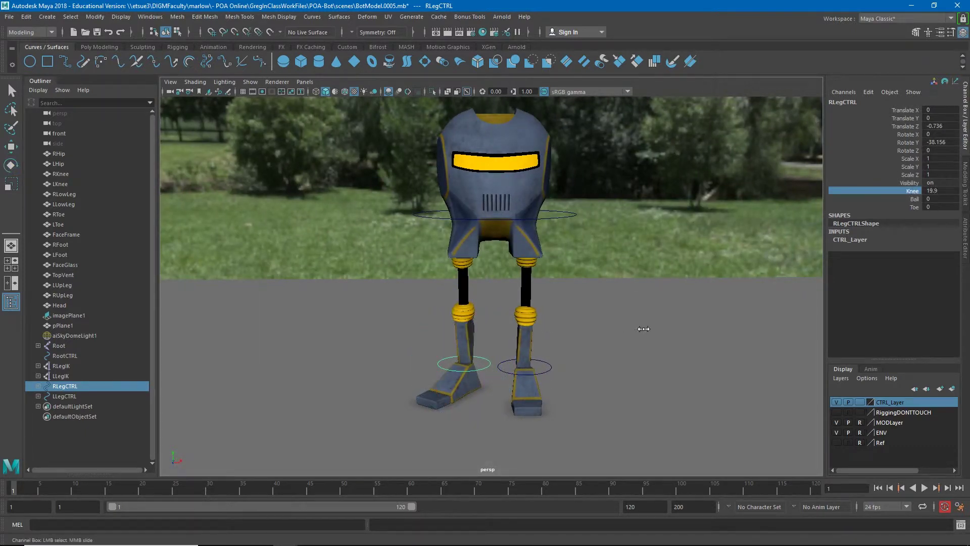
pyautogui.moveTo(643, 329); pyautogui.dragTo(670, 321, button='middle')
pyautogui.keyDown('alt'); pyautogui.moveTo(670, 321); pyautogui.dragTo(578, 327); pyautogui.keyUp('alt')
# - Shift RootCTRL slightly sideways along X and tilt it a few degrees
pyautogui.click(550, 216)
pyautogui.press('e')
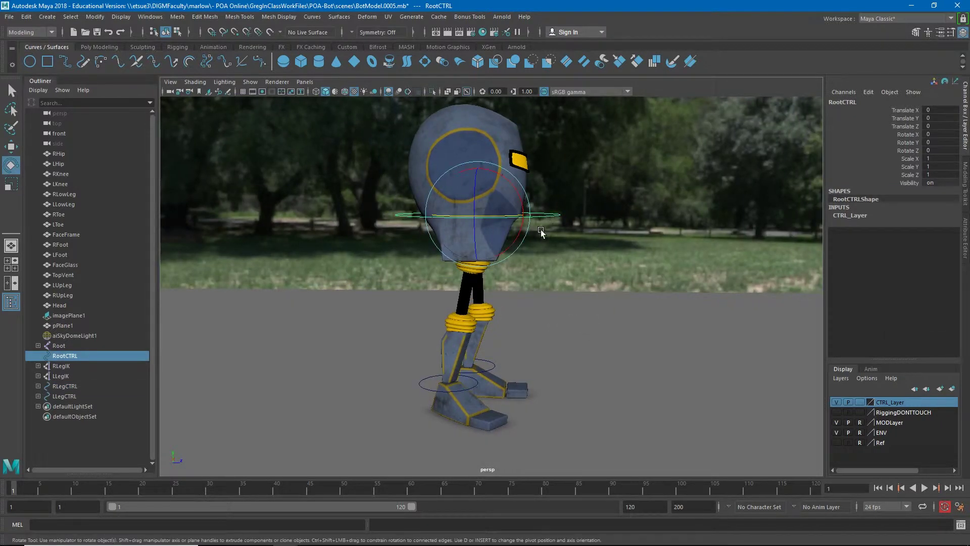
pyautogui.press('w')
pyautogui.moveTo(479, 212); pyautogui.dragTo(468, 219)
pyautogui.keyDown('alt'); pyautogui.moveTo(468, 219); pyautogui.dragTo(526, 223); pyautogui.keyUp('alt')
pyautogui.keyDown('alt'); pyautogui.moveTo(499, 258); pyautogui.dragTo(486, 303); pyautogui.keyUp('alt')
pyautogui.press('e')
pyautogui.moveTo(507, 225); pyautogui.dragTo(518, 216)
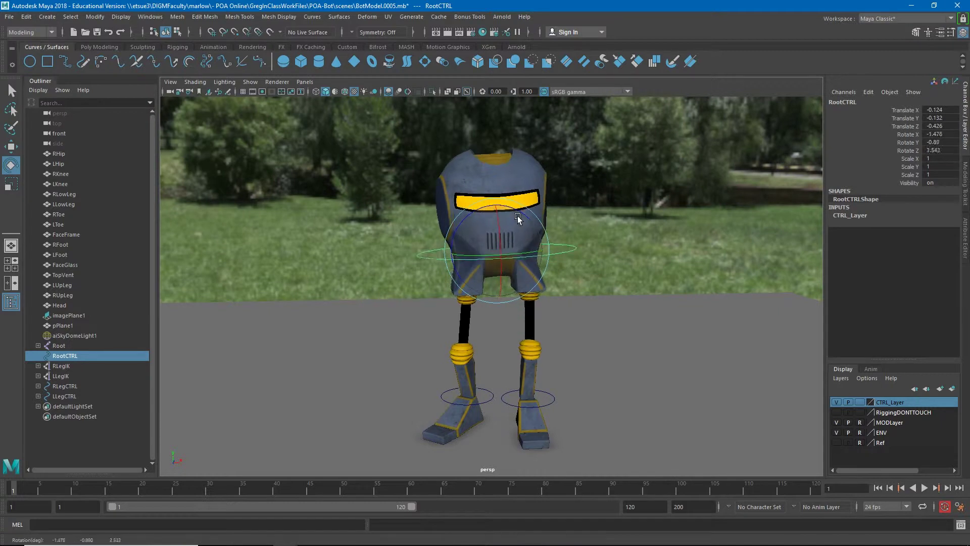
pyautogui.click(681, 267)
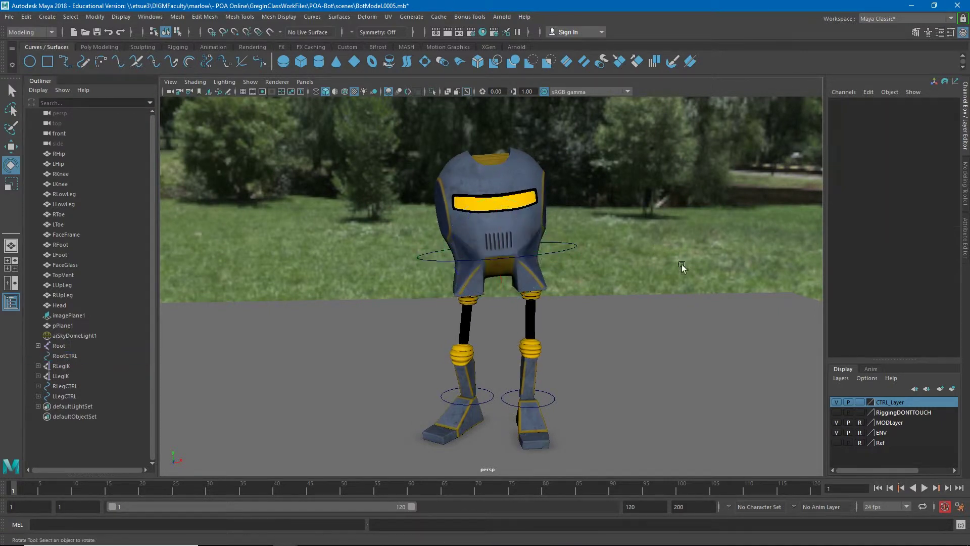
pyautogui.keyDown('alt'); pyautogui.moveTo(681, 267); pyautogui.dragTo(498, 304, button='right'); pyautogui.keyUp('alt')
pyautogui.keyDown('alt'); pyautogui.moveTo(498, 305); pyautogui.dragTo(505, 329); pyautogui.keyUp('alt')
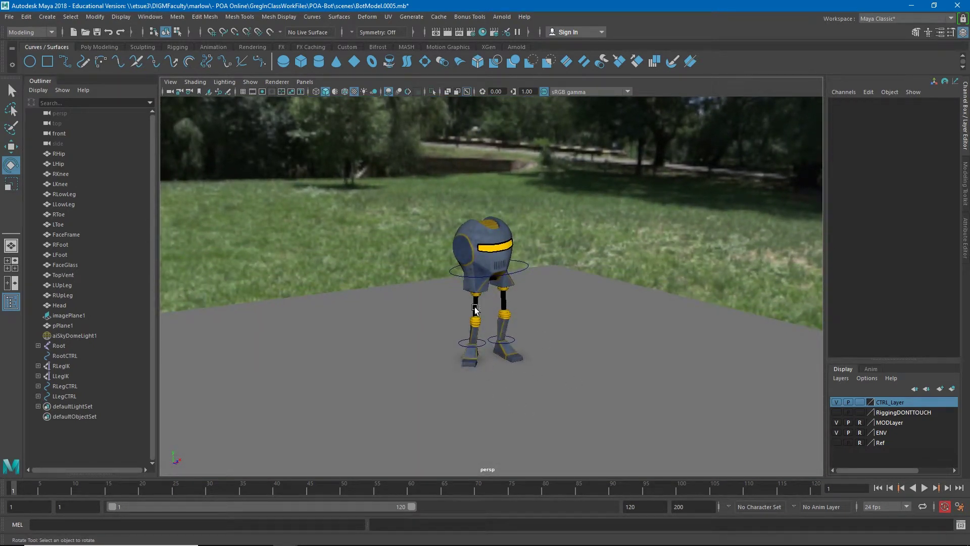
# - Raise the right leg control's Knee value to 31.8
pyautogui.click(482, 342)
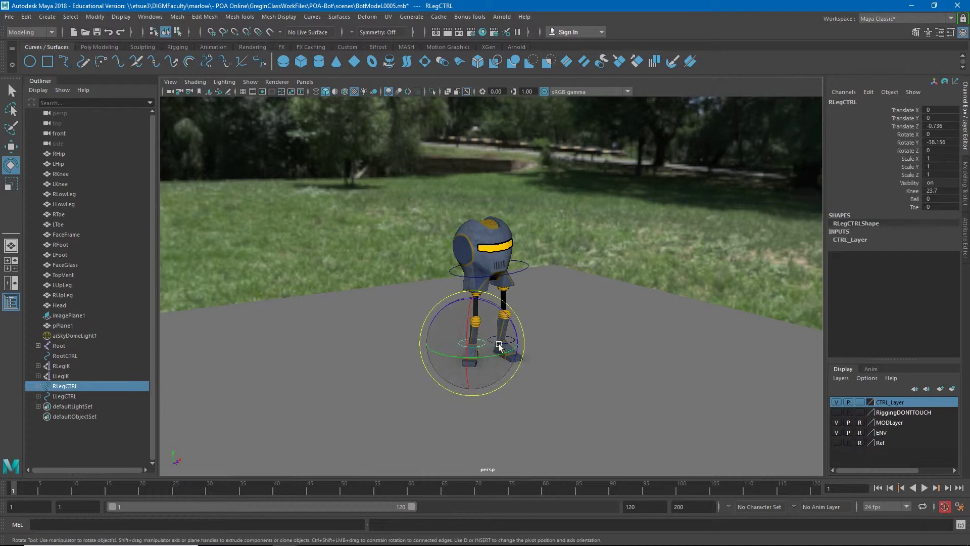
pyautogui.click(912, 190)
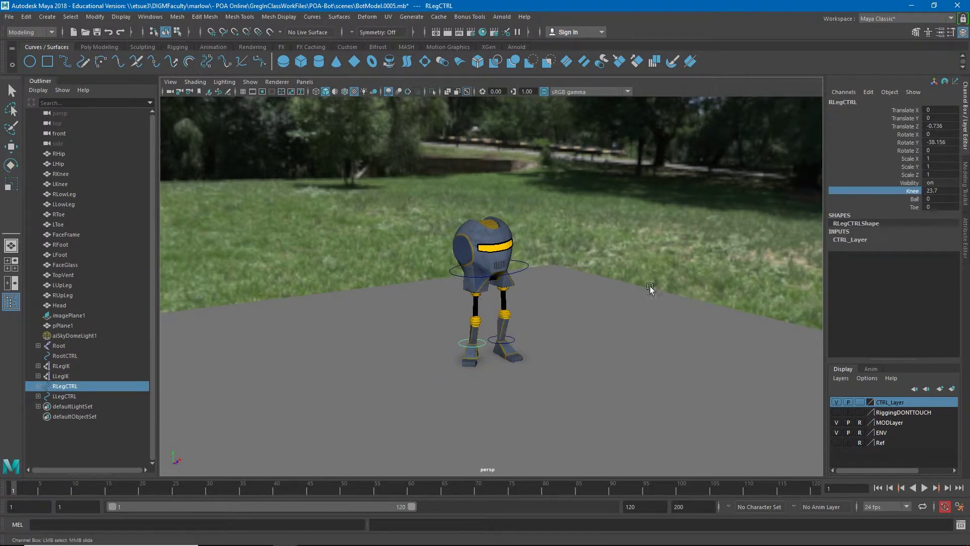
pyautogui.moveTo(646, 284); pyautogui.dragTo(677, 286, button='middle')
pyautogui.click(556, 349)
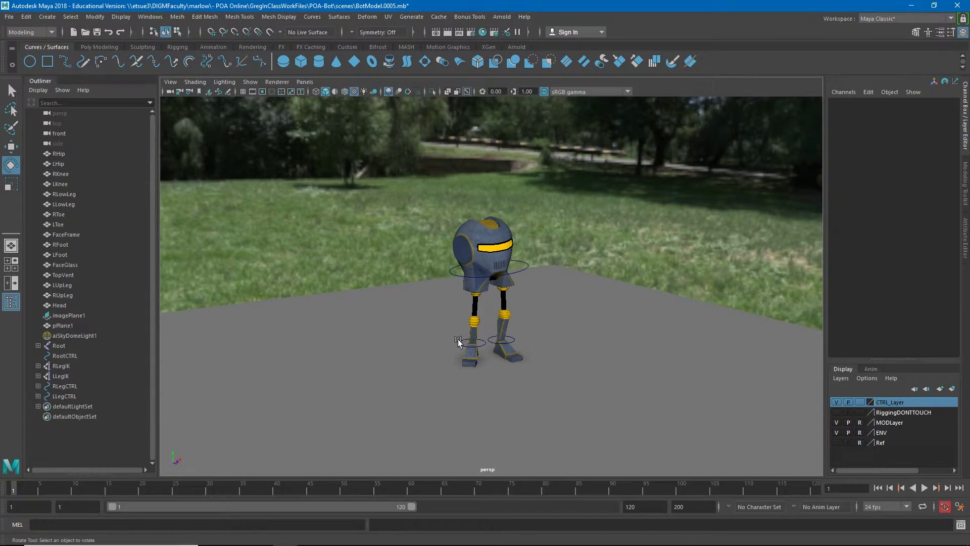
# - Select both leg controls and RootCTRL, then switch to the untitled Maya scene window
pyautogui.click(482, 342)
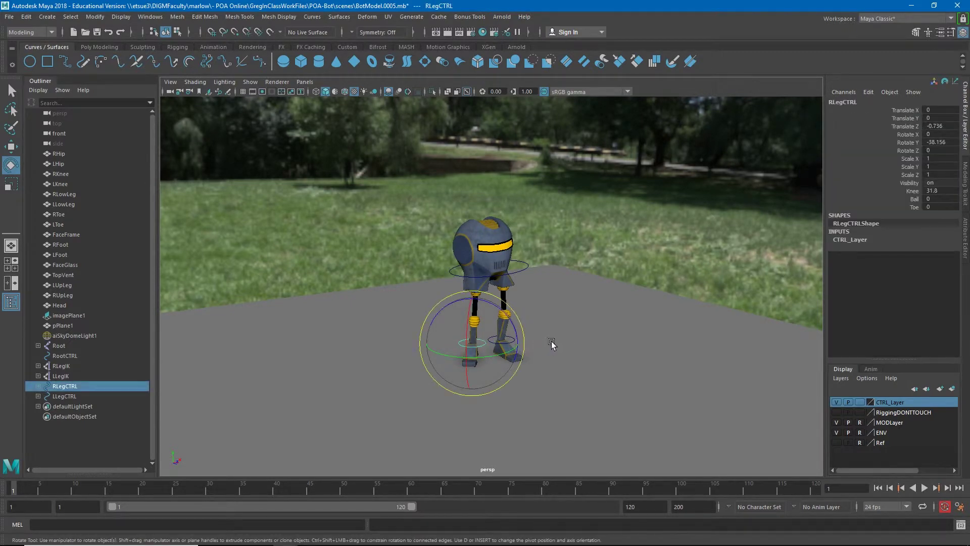
pyautogui.press('q')
pyautogui.keyDown('shift'); pyautogui.click(513, 341); pyautogui.keyUp('shift')
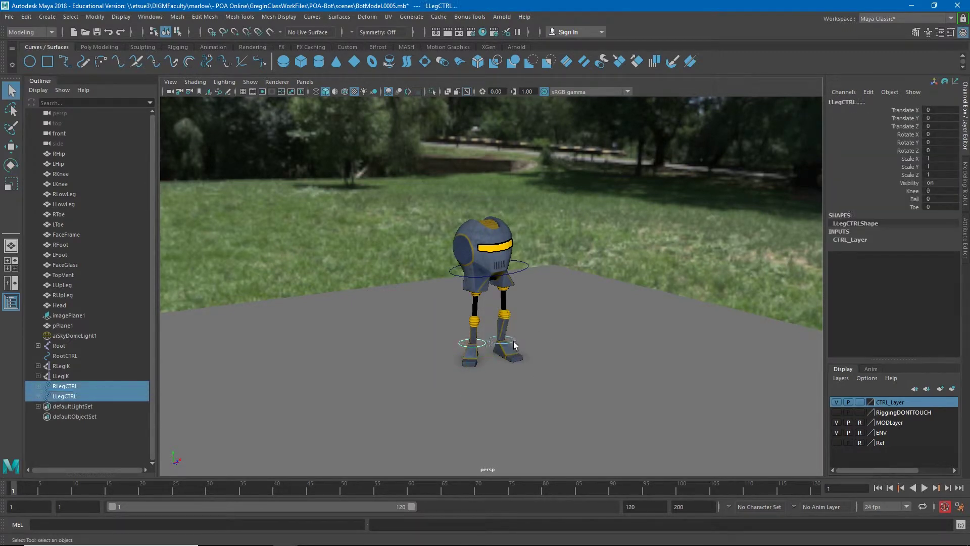
pyautogui.keyDown('shift'); pyautogui.click(522, 273); pyautogui.keyUp('shift')
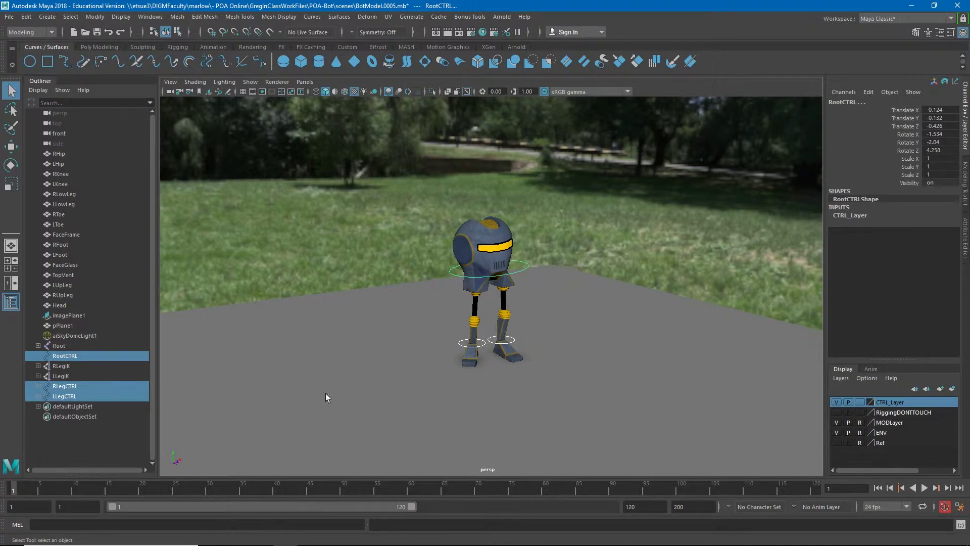
pyautogui.click(286, 538)
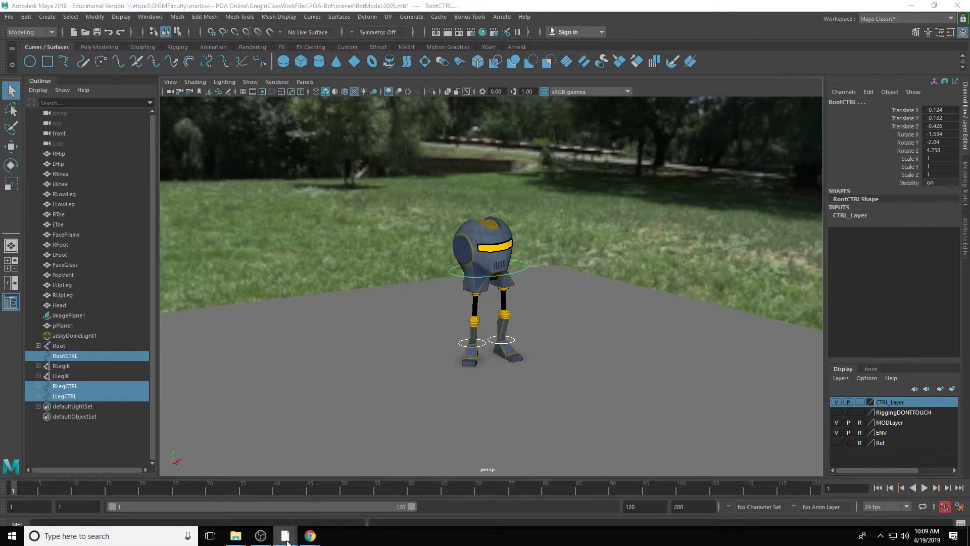
pyautogui.click(438, 489)
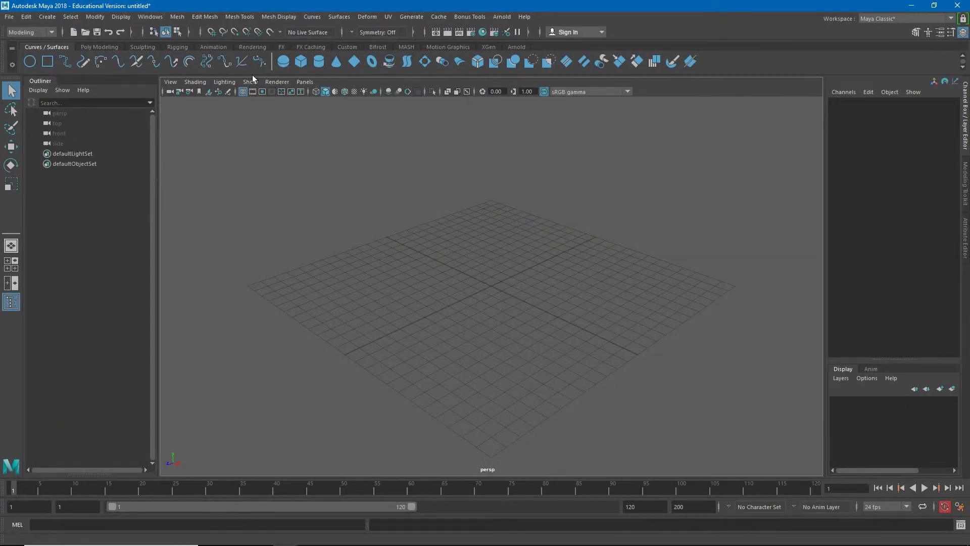
# - Create a polygon sphere, switch to the side view, and key it on the left at frame 1
pyautogui.click(97, 46)
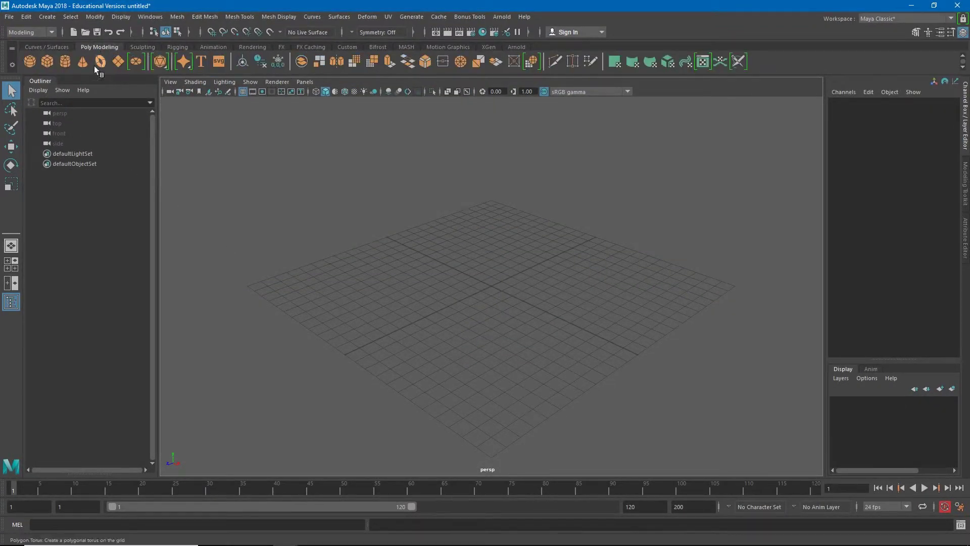
pyautogui.click(27, 61)
pyautogui.press('space')
pyautogui.moveTo(419, 313); pyautogui.dragTo(479, 314)
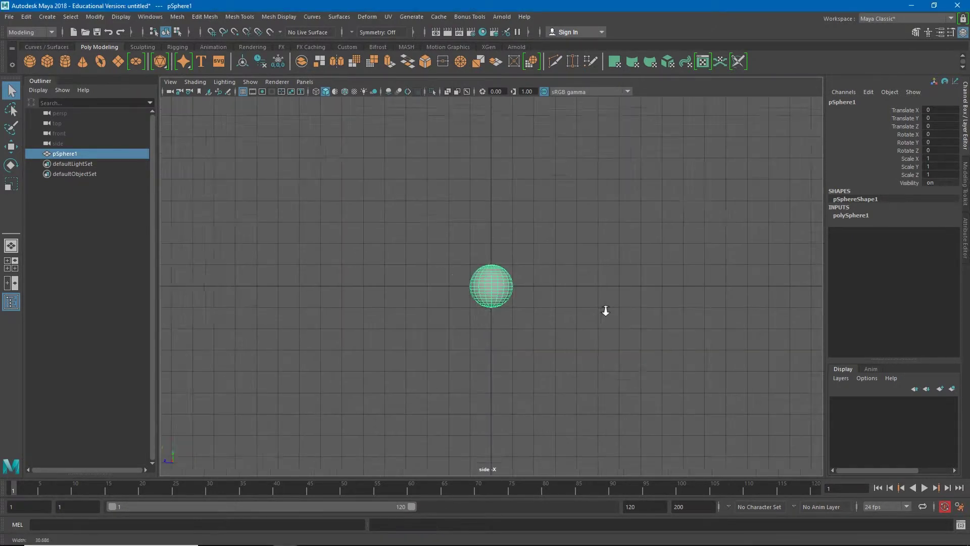
pyautogui.scroll(-3, 605, 311)
pyautogui.press('w')
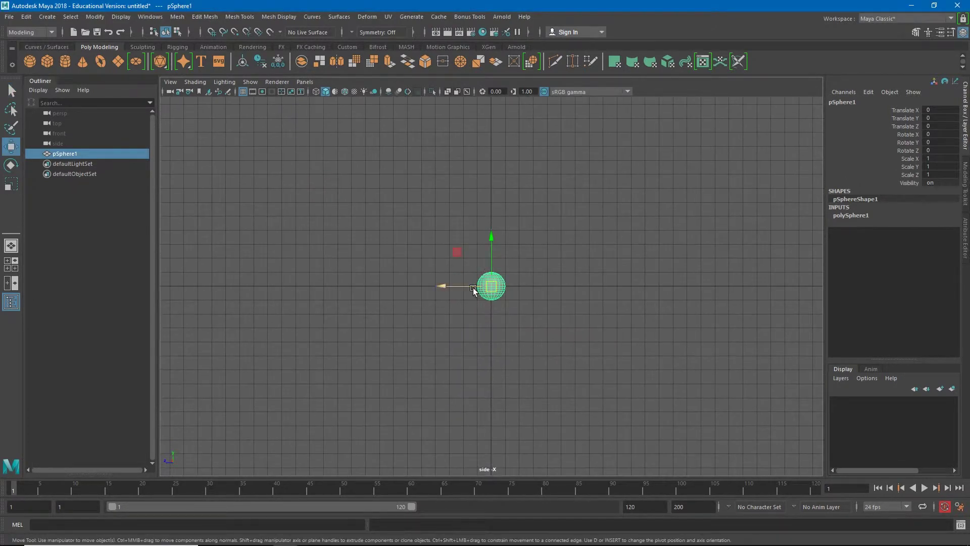
pyautogui.moveTo(473, 287); pyautogui.dragTo(199, 293)
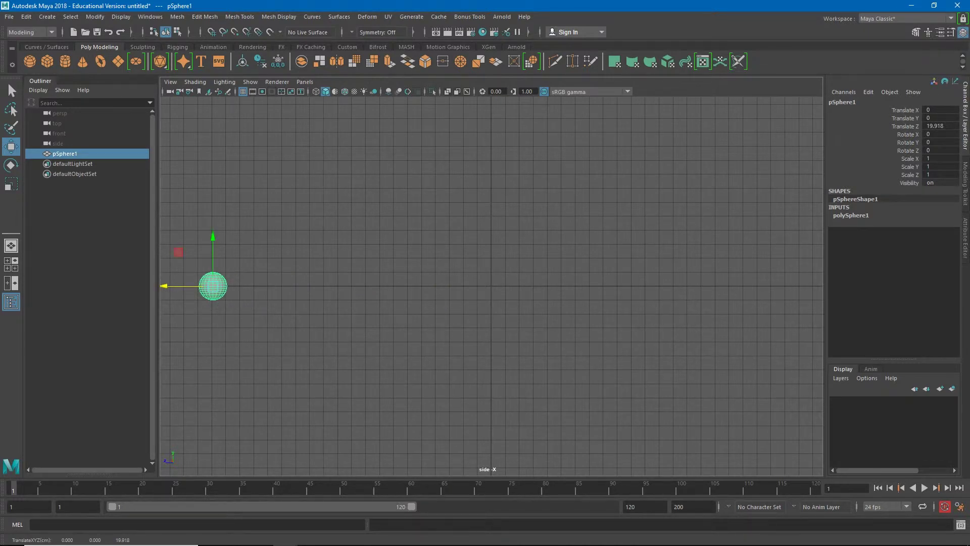
pyautogui.press('s')
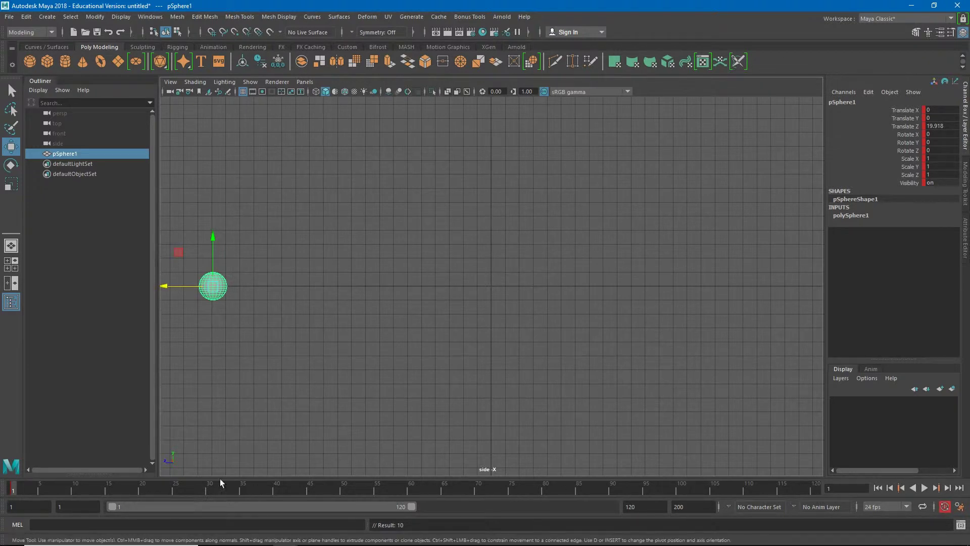
# - Move the sphere right at frame 30, key it raised at frame 15, and preview the arc
pyautogui.moveTo(117, 486); pyautogui.dragTo(209, 486)
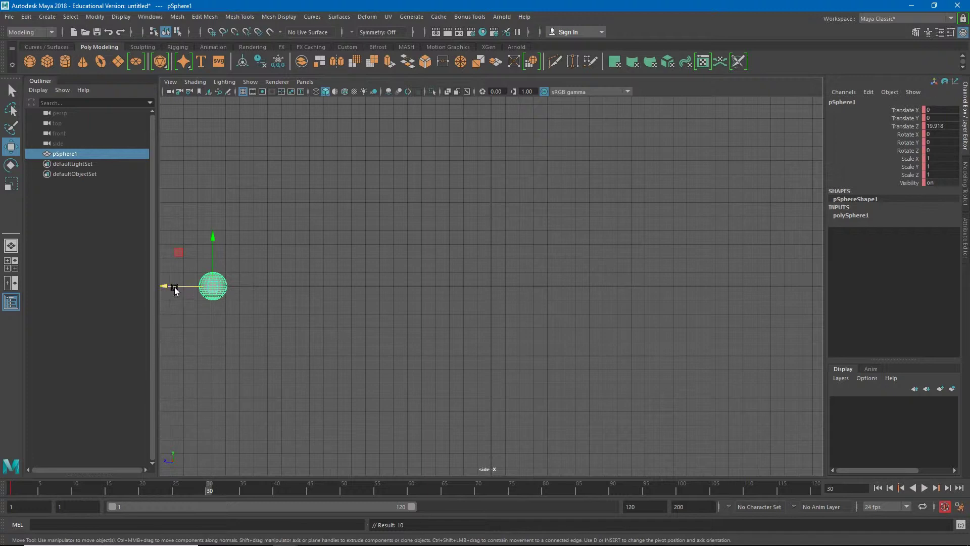
pyautogui.moveTo(174, 289); pyautogui.dragTo(706, 326)
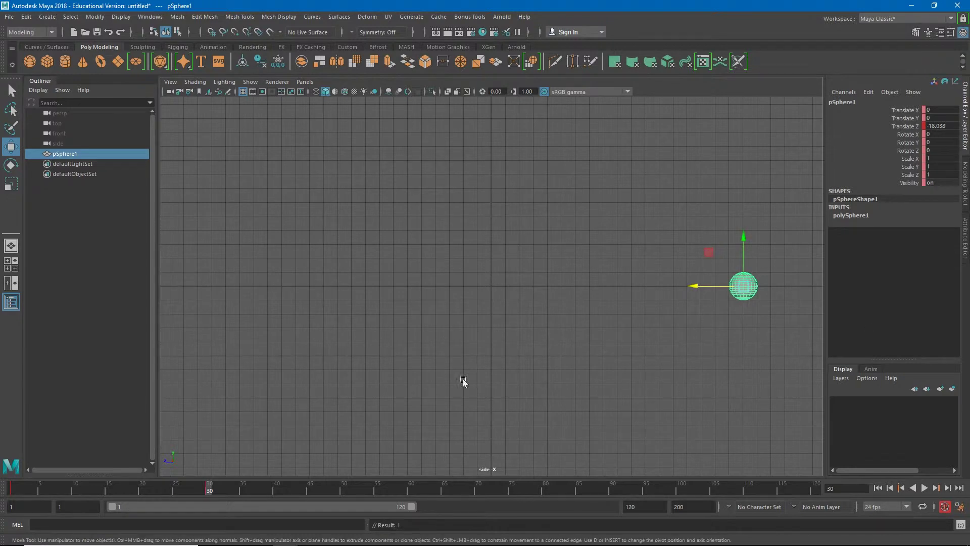
pyautogui.moveTo(189, 484); pyautogui.dragTo(209, 490)
pyautogui.click(108, 489)
pyautogui.moveTo(469, 267); pyautogui.dragTo(477, 132)
pyautogui.press('s')
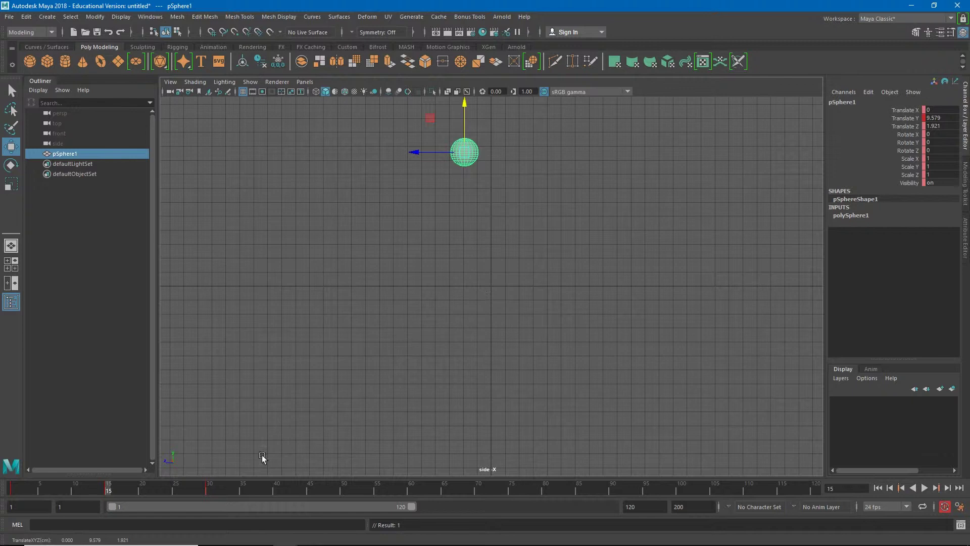
pyautogui.moveTo(108, 496); pyautogui.dragTo(211, 490)
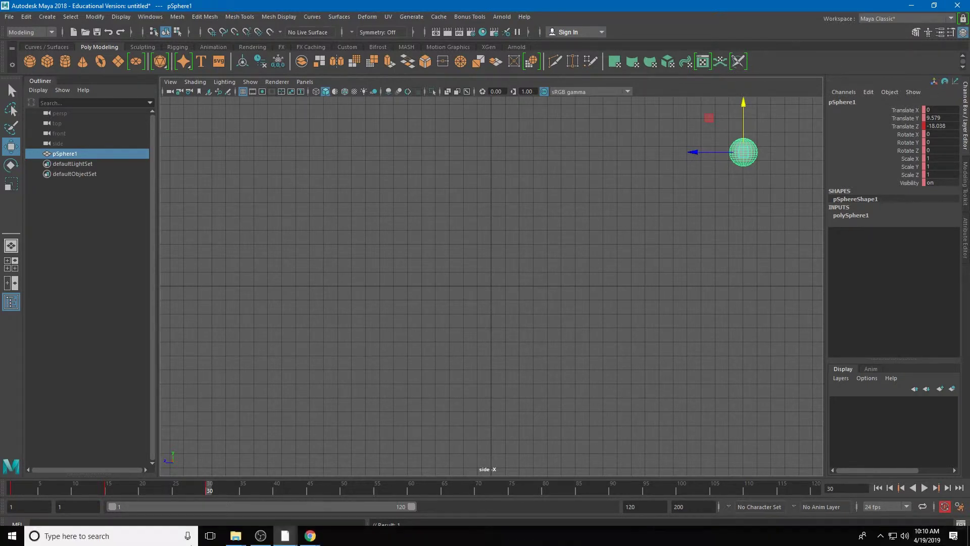
# - Return to the BotModel.0005.mb scene and select the root and both leg controls
pyautogui.moveTo(285, 535)
pyautogui.click(249, 500)
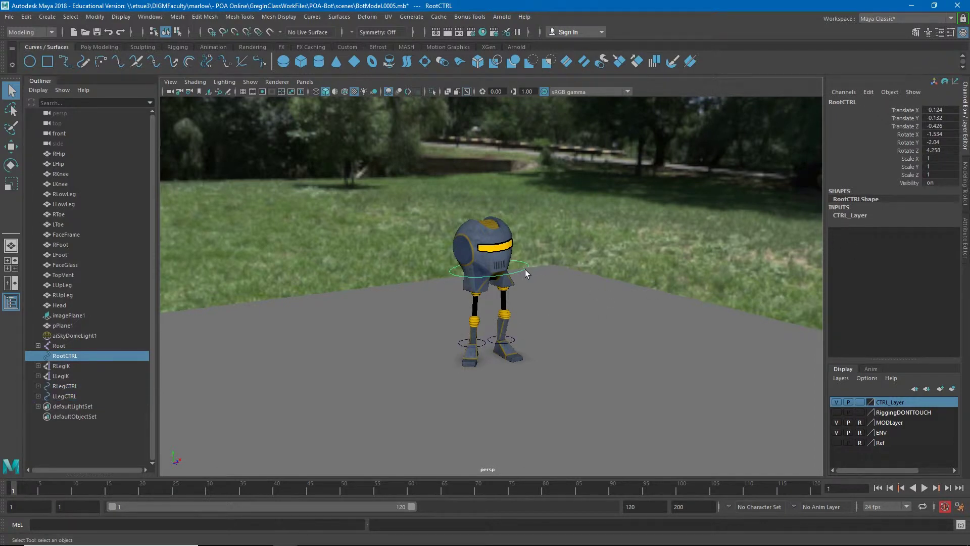
pyautogui.click(507, 343)
pyautogui.click(482, 346)
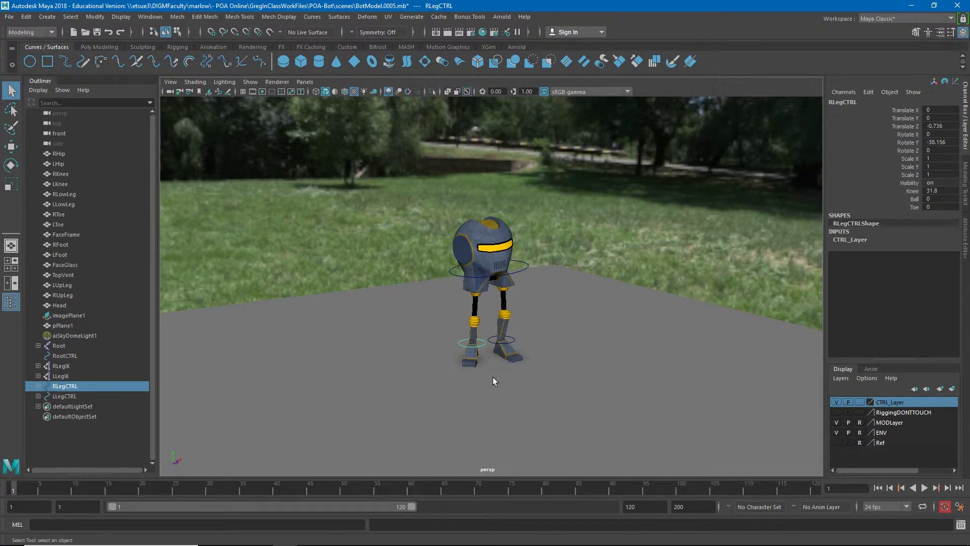
pyautogui.click(511, 342)
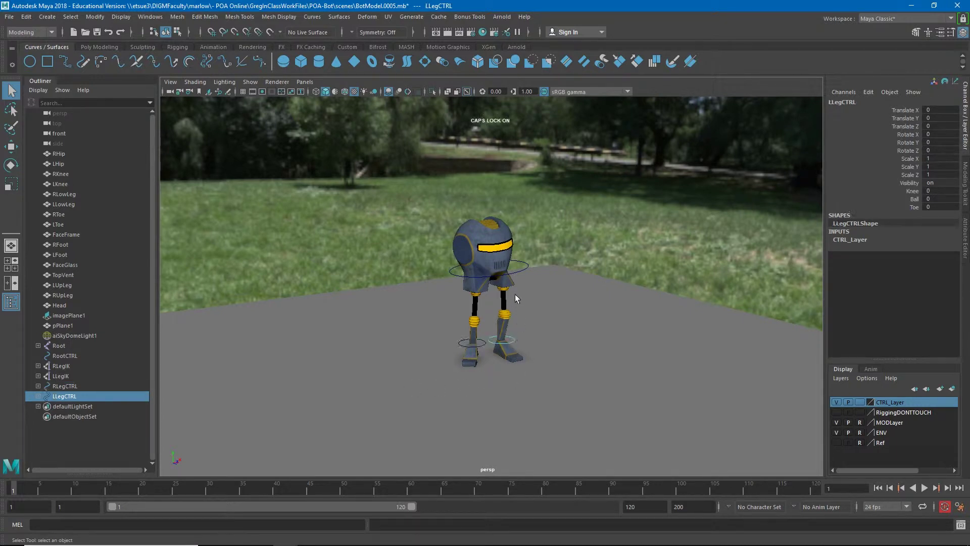
pyautogui.keyDown('shift'); pyautogui.click(518, 272); pyautogui.keyUp('shift')
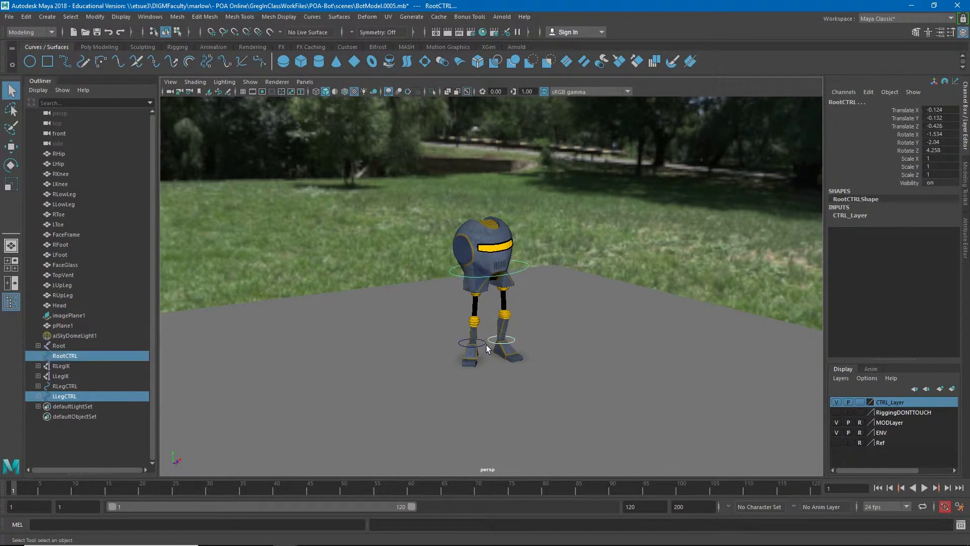
pyautogui.keyDown('shift'); pyautogui.click(483, 346); pyautogui.keyUp('shift')
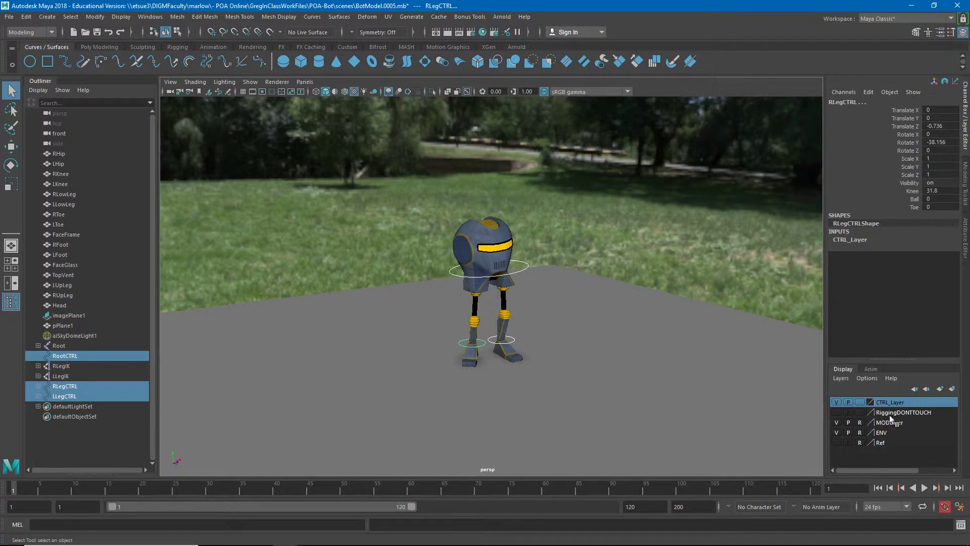
# - Show the RiggingDONTTOUCH layer, marquee-select both leg IK handles, then hide the layer again
pyautogui.click(837, 412)
pyautogui.moveTo(370, 186); pyautogui.dragTo(609, 402)
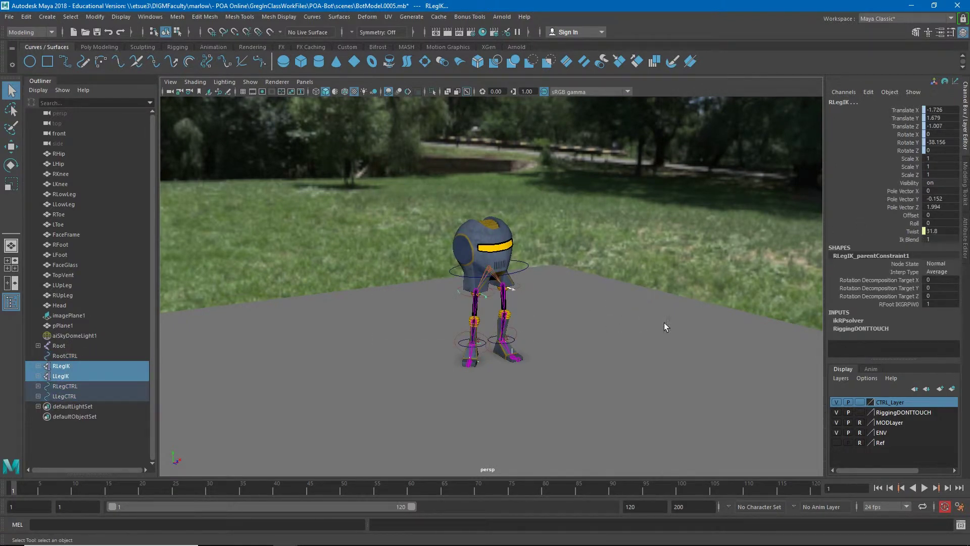
pyautogui.click(837, 413)
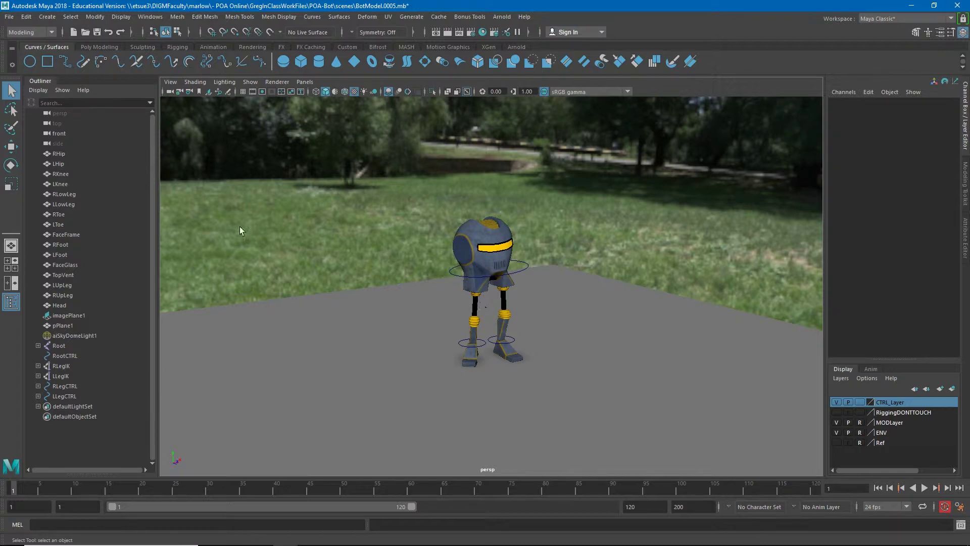
# - Open the Script Editor, select RootCTRL, and pick up the logged 'select -r RootCTRL ;' line
pyautogui.click(348, 48)
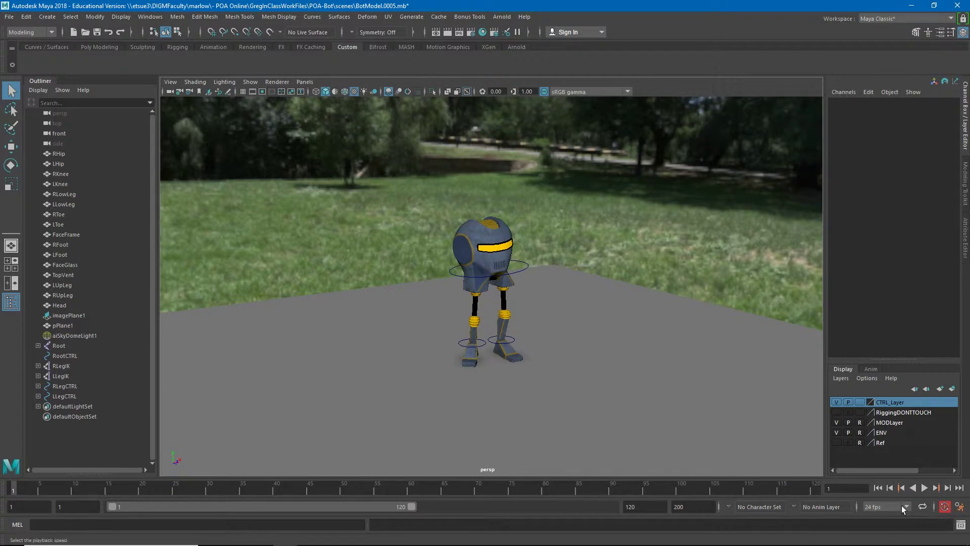
pyautogui.click(961, 525)
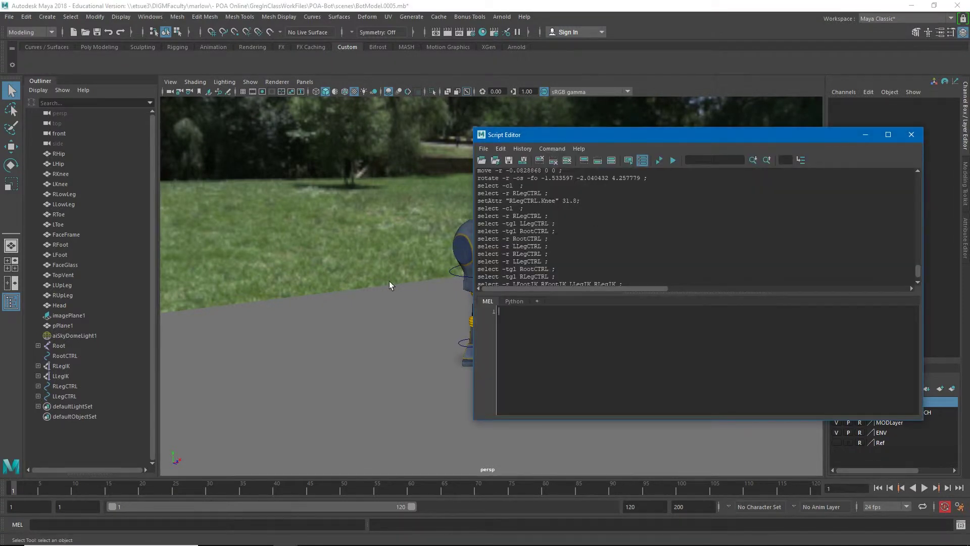
pyautogui.keyDown('alt'); pyautogui.moveTo(439, 309); pyautogui.dragTo(284, 277); pyautogui.keyUp('alt')
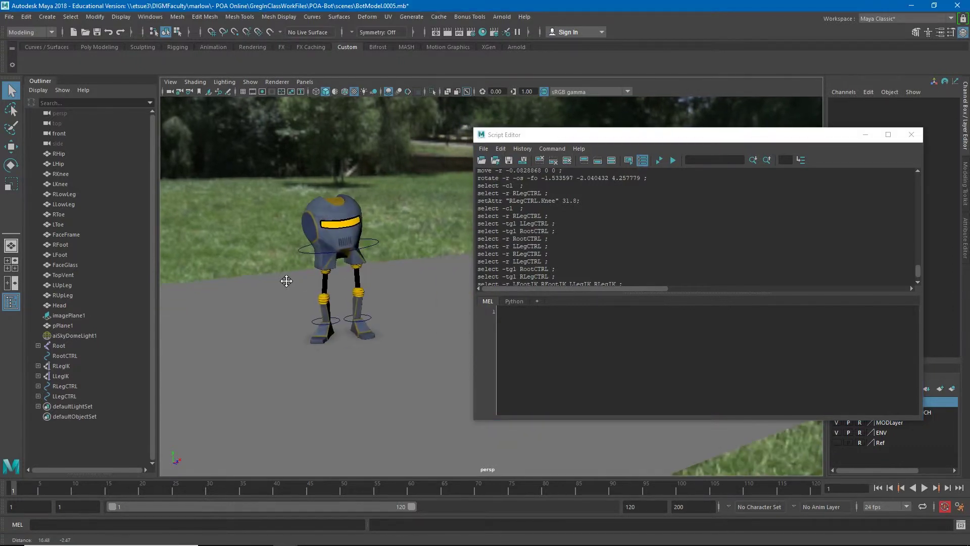
pyautogui.click(374, 248)
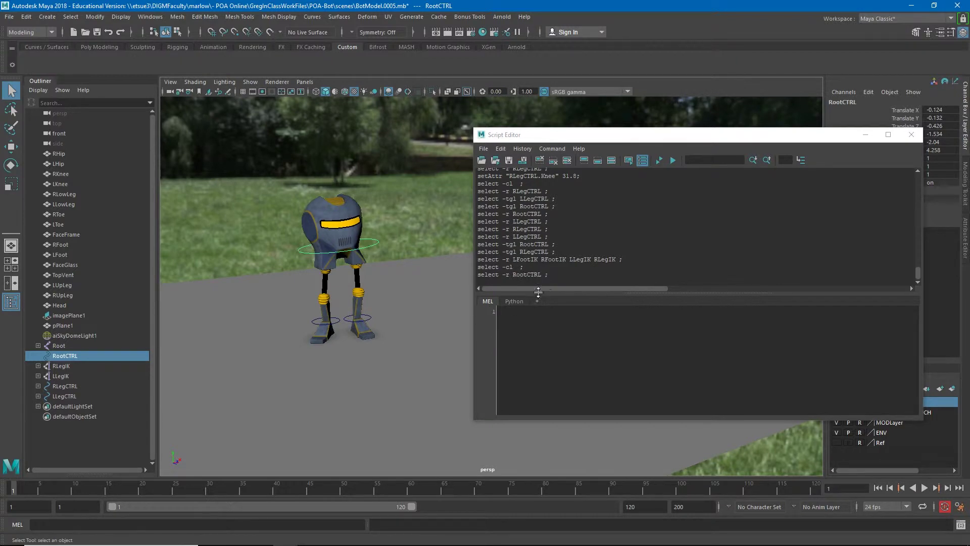
pyautogui.moveTo(550, 275); pyautogui.dragTo(478, 275)
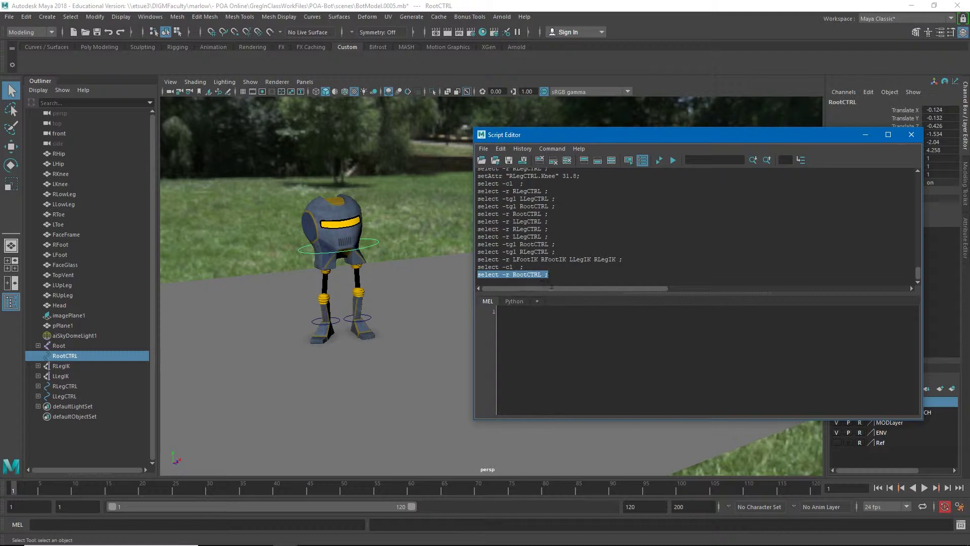
pyautogui.click(515, 274)
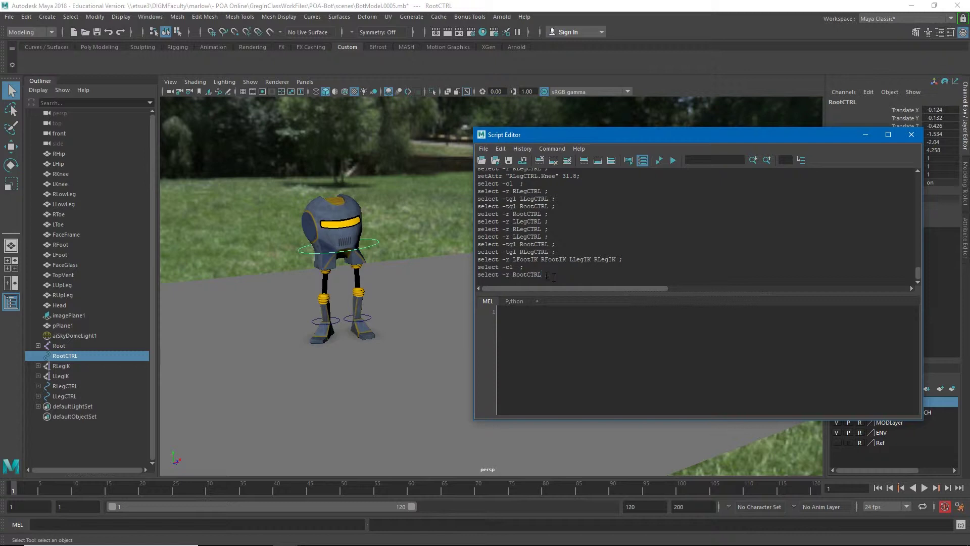
pyautogui.keyDown('shift'); pyautogui.click(478, 275); pyautogui.keyUp('shift')
pyautogui.hotkey('ctrl', 'c')
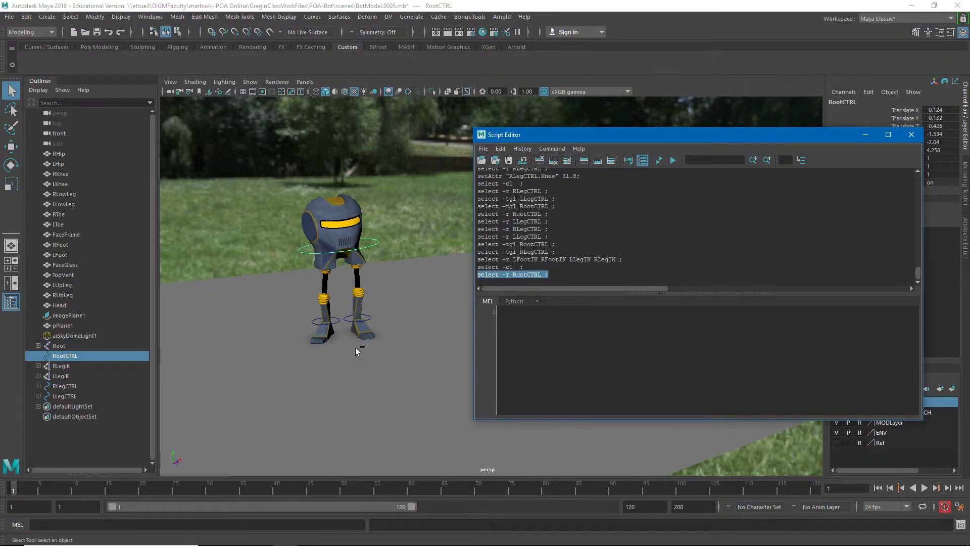
# - Paste 'select -r RootCTRL ;' into the MEL command line and run it, rerunning after deselecting
pyautogui.click(136, 524)
pyautogui.hotkey('ctrl', 'v')
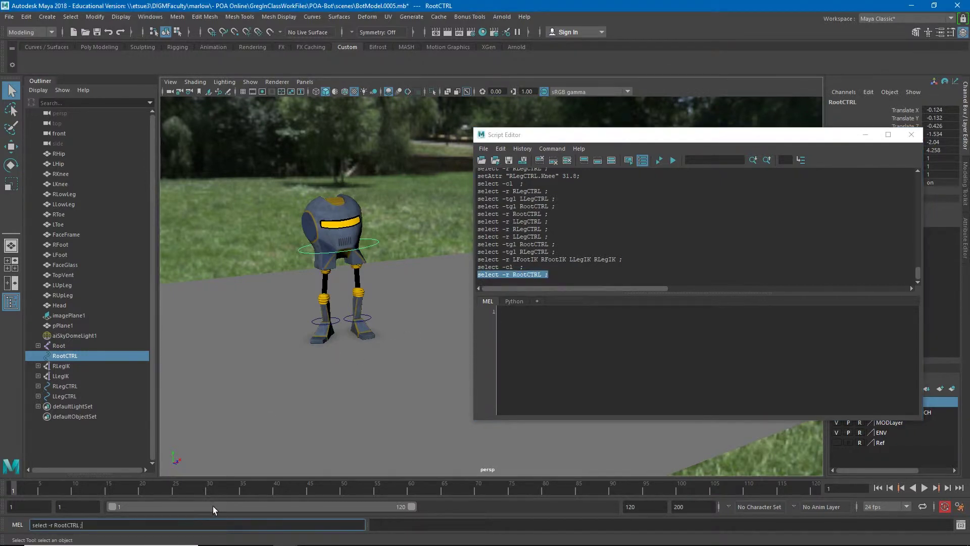
pyautogui.press('Return')
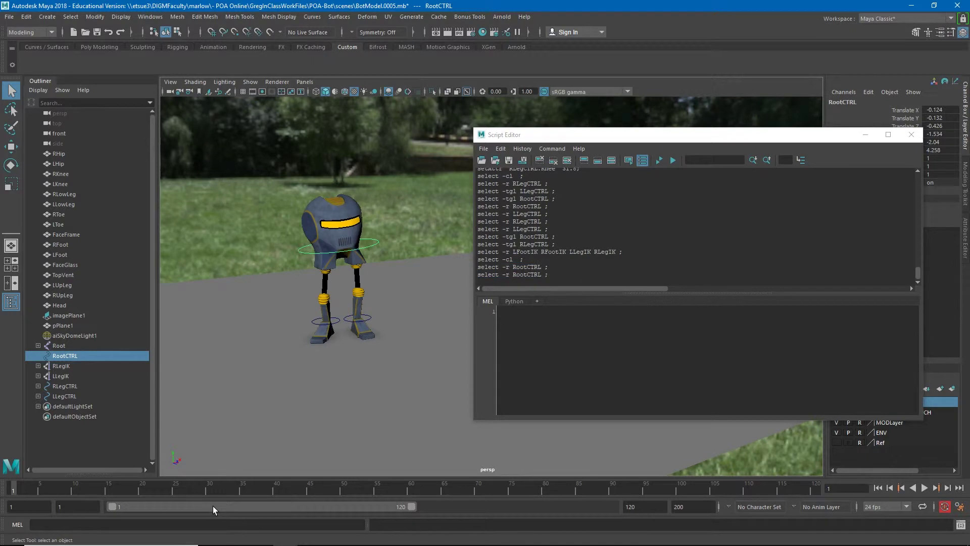
pyautogui.click(400, 368)
pyautogui.click(93, 522)
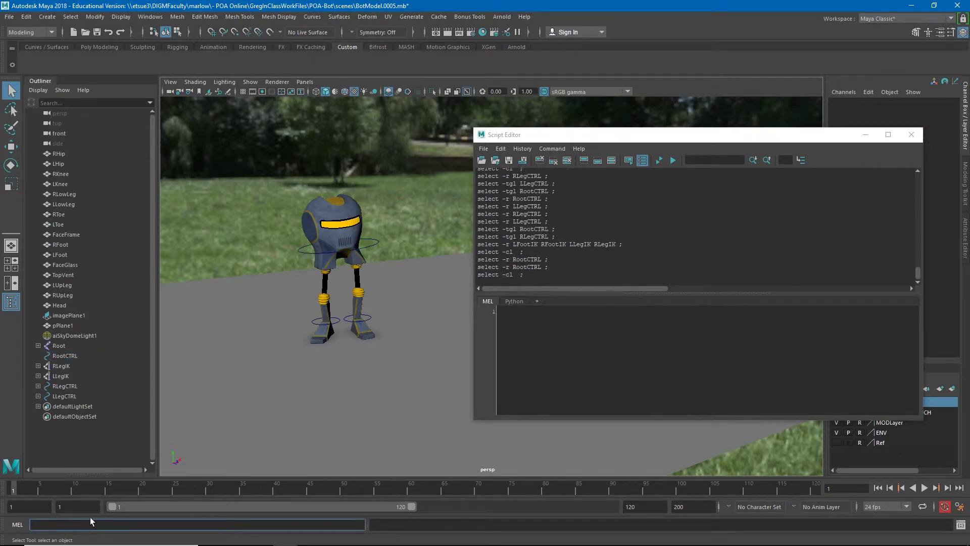
pyautogui.hotkey('ctrl', 'v')
pyautogui.press('Return')
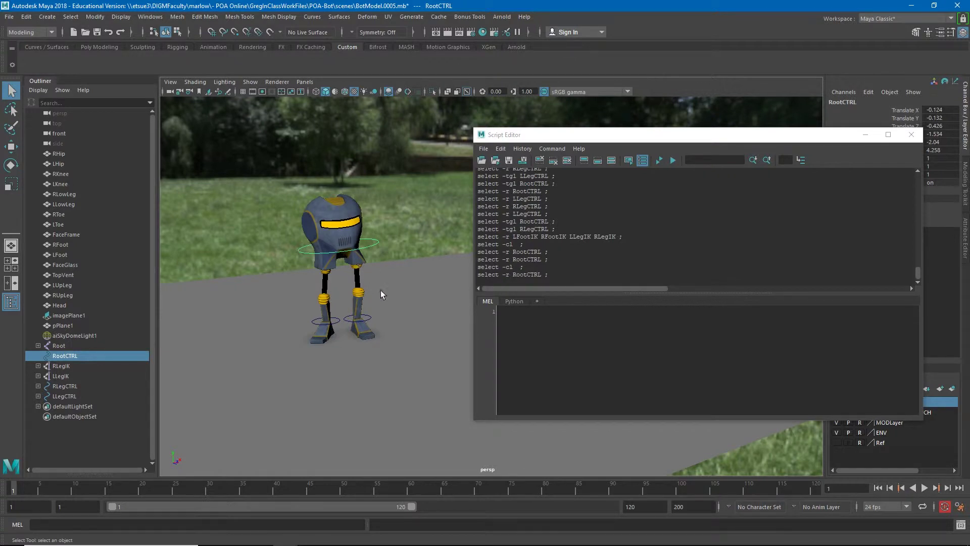
# - Clear all script history, select RootCTRL, LLegCTRL and RLegCTRL, and highlight the four select lines
pyautogui.click(500, 149)
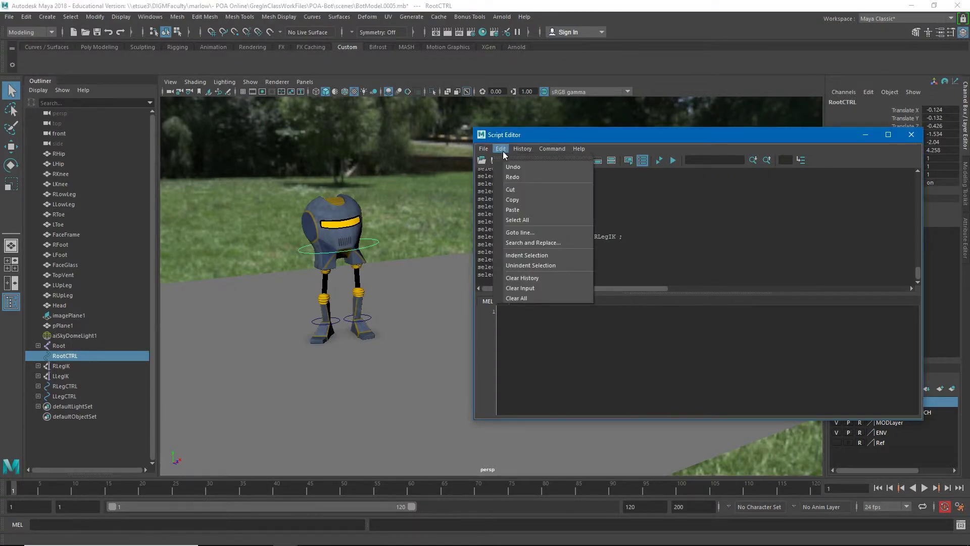
pyautogui.click(525, 299)
pyautogui.click(417, 302)
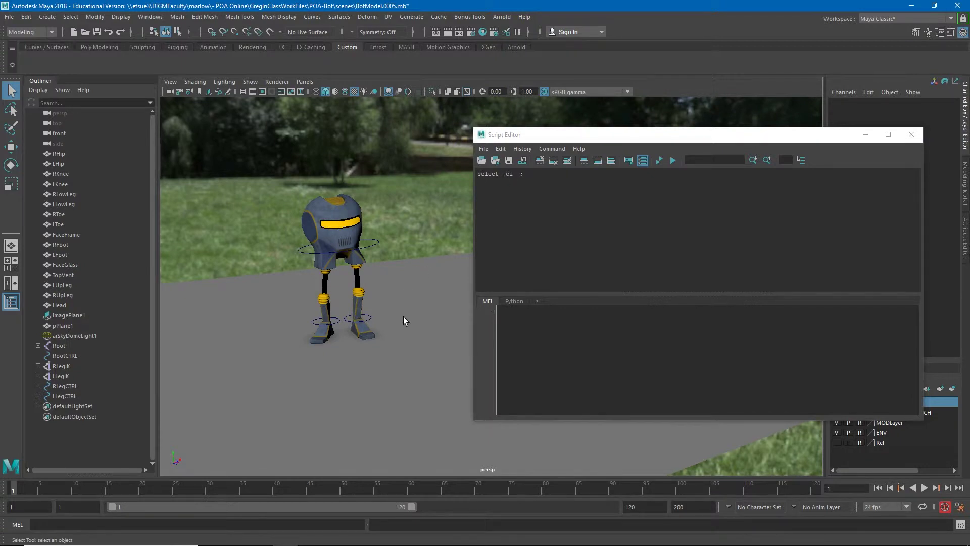
pyautogui.keyDown('shift'); pyautogui.click(372, 249); pyautogui.keyUp('shift')
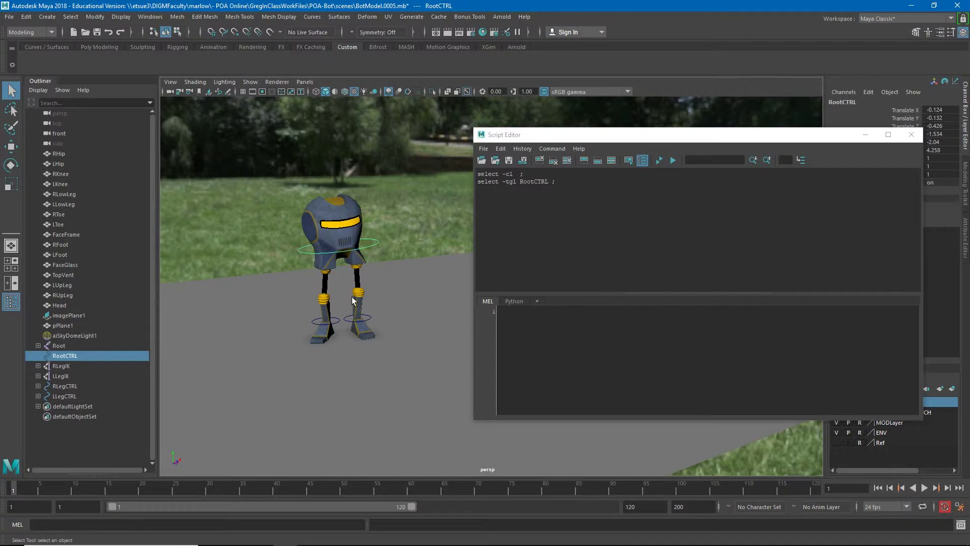
pyautogui.keyDown('shift'); pyautogui.click(371, 320); pyautogui.keyUp('shift')
pyautogui.keyDown('shift'); pyautogui.click(335, 322); pyautogui.keyUp('shift')
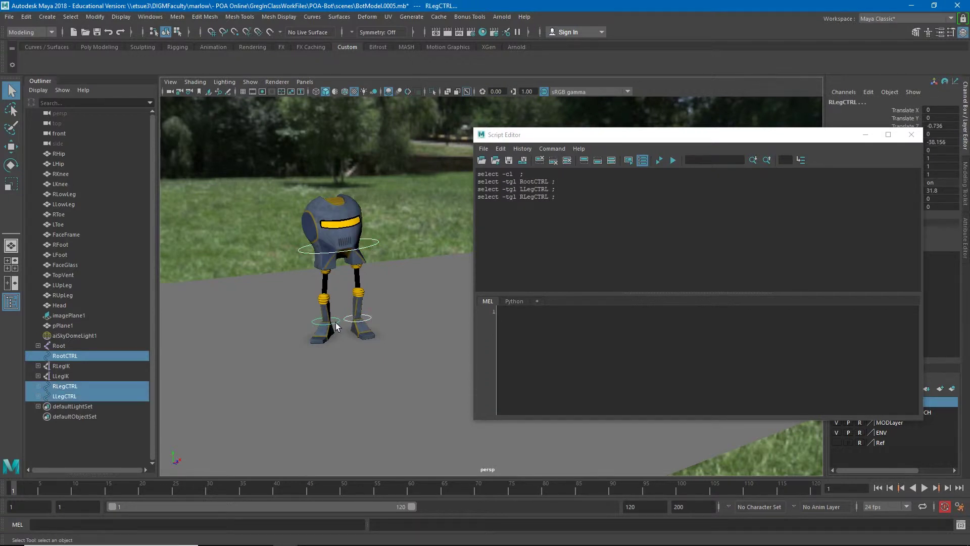
pyautogui.moveTo(554, 199); pyautogui.dragTo(462, 173)
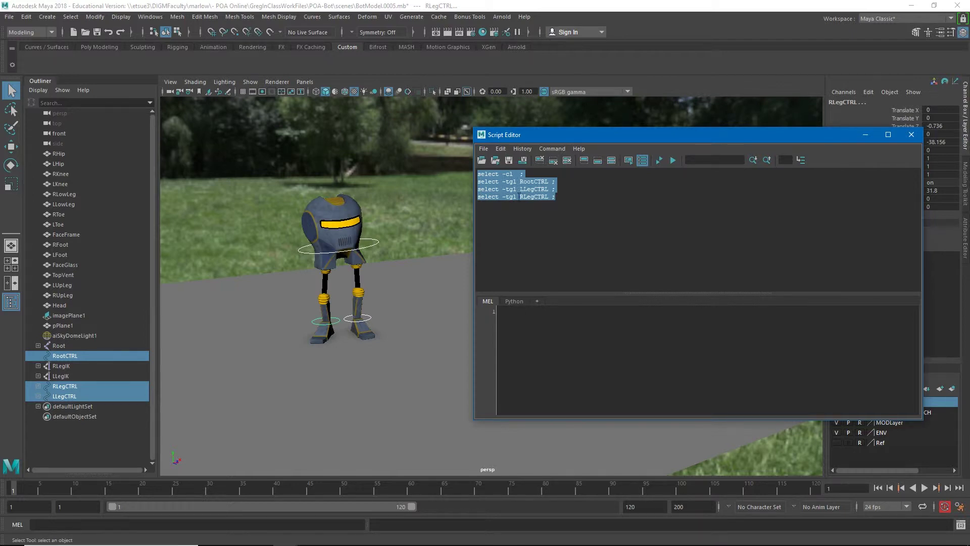
# - Make the four select lines a MEL button on the Custom shelf, test it, and close the Script Editor
pyautogui.click(572, 201)
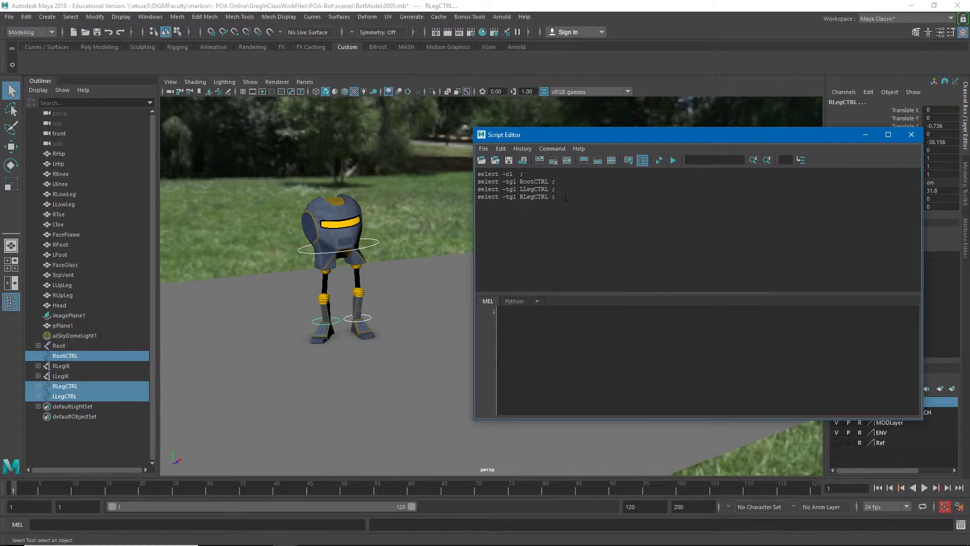
pyautogui.moveTo(566, 198); pyautogui.dragTo(462, 165)
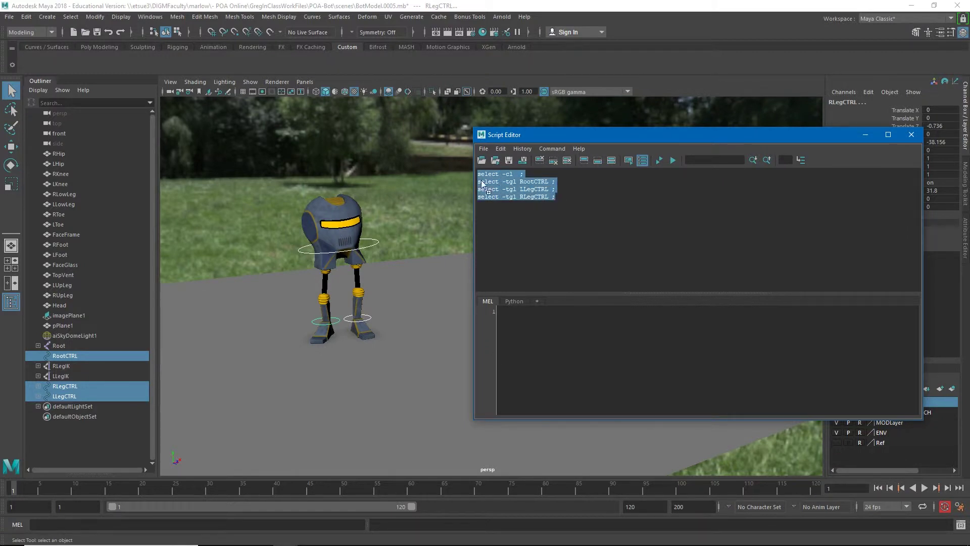
pyautogui.moveTo(481, 183); pyautogui.dragTo(126, 63)
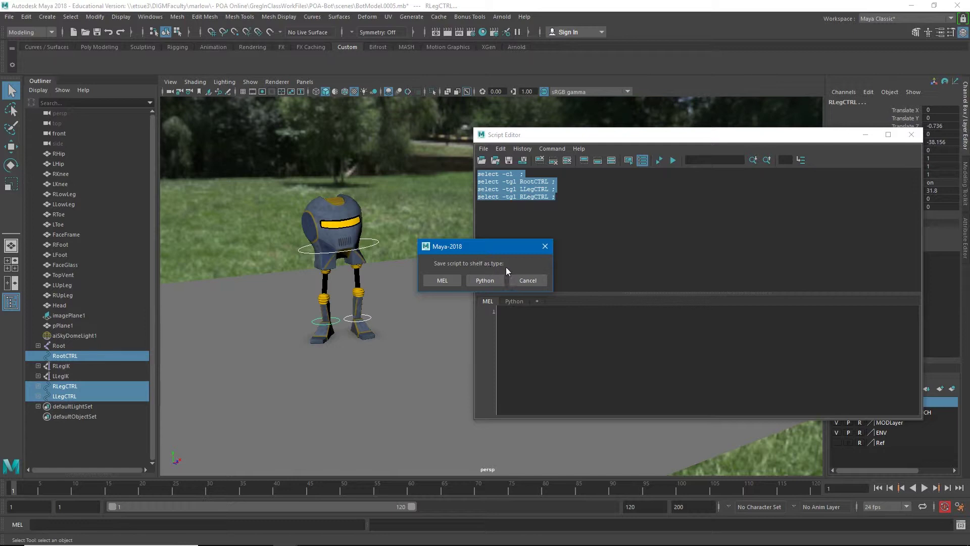
pyautogui.click(442, 279)
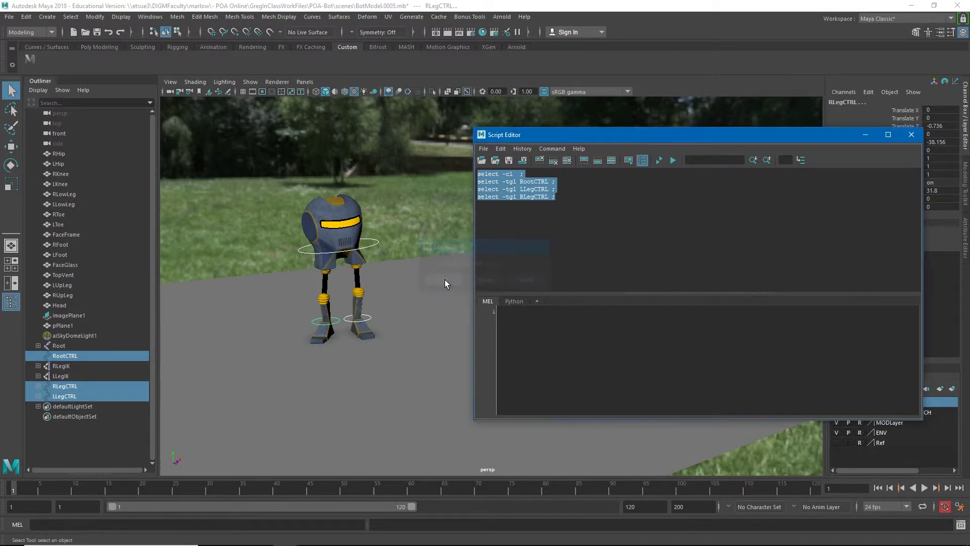
pyautogui.click(30, 61)
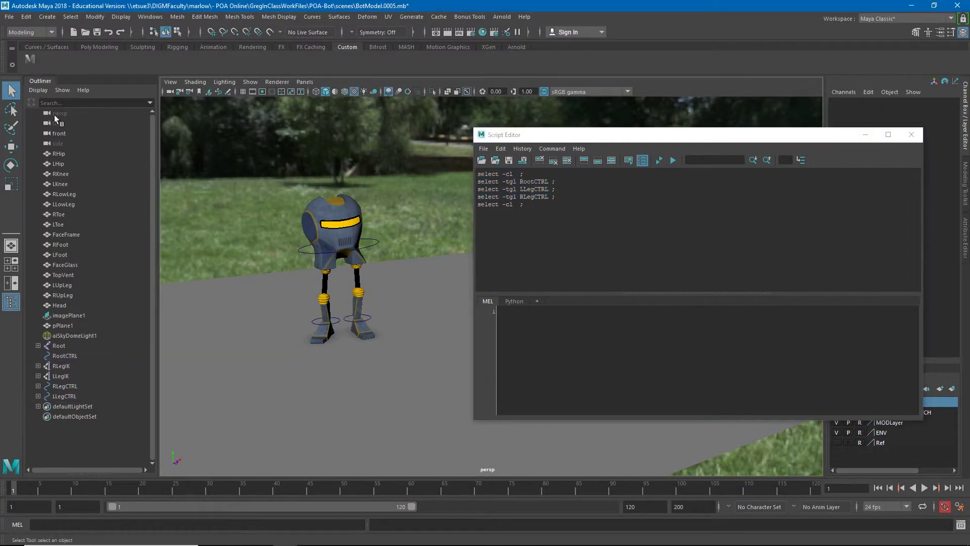
pyautogui.click(30, 63)
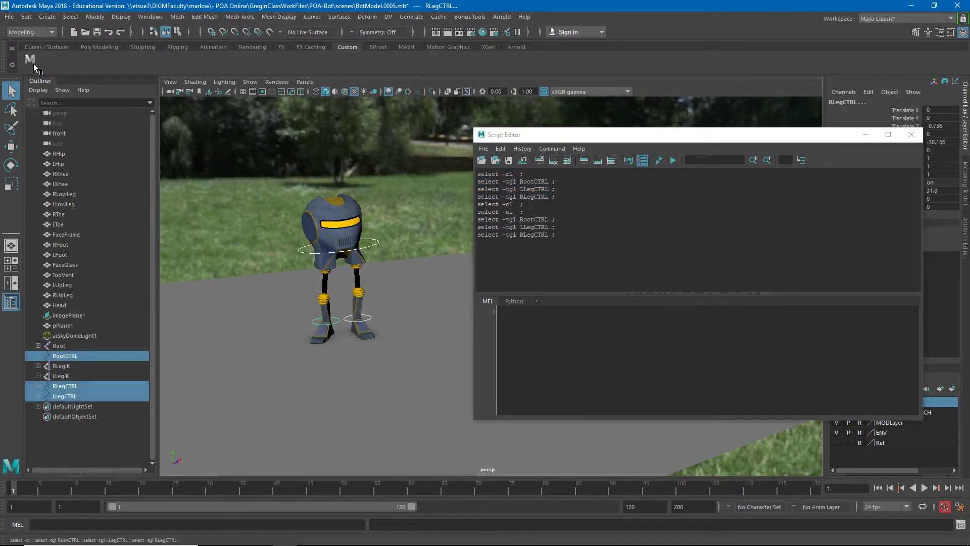
pyautogui.click(916, 135)
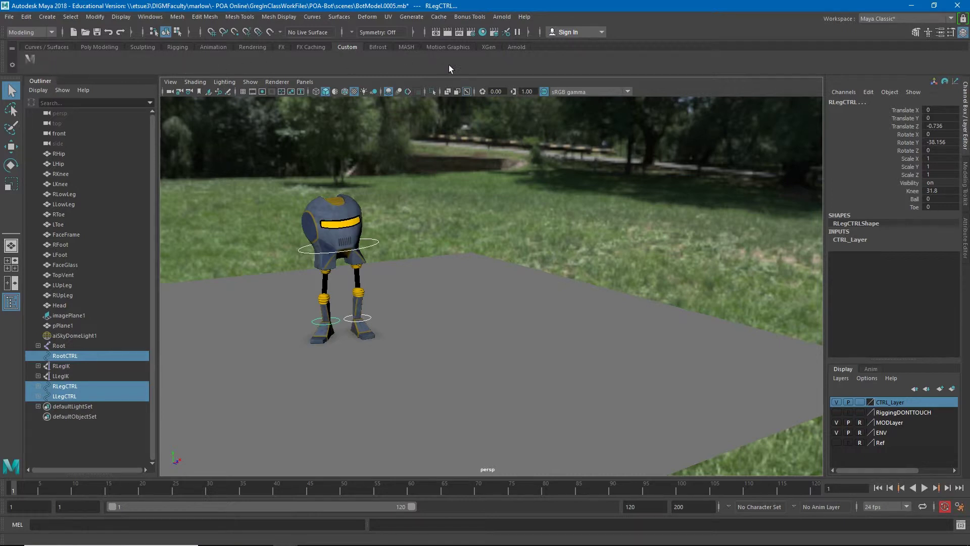
# - Set the new shelf button's icon label to CHAR and save all shelves
pyautogui.rightClick(28, 59)
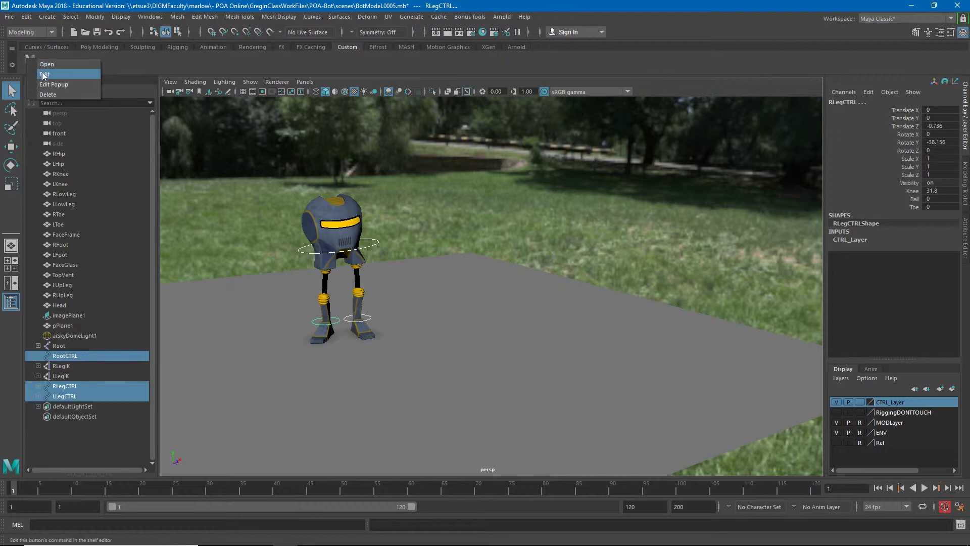
pyautogui.click(46, 79)
pyautogui.click(348, 215)
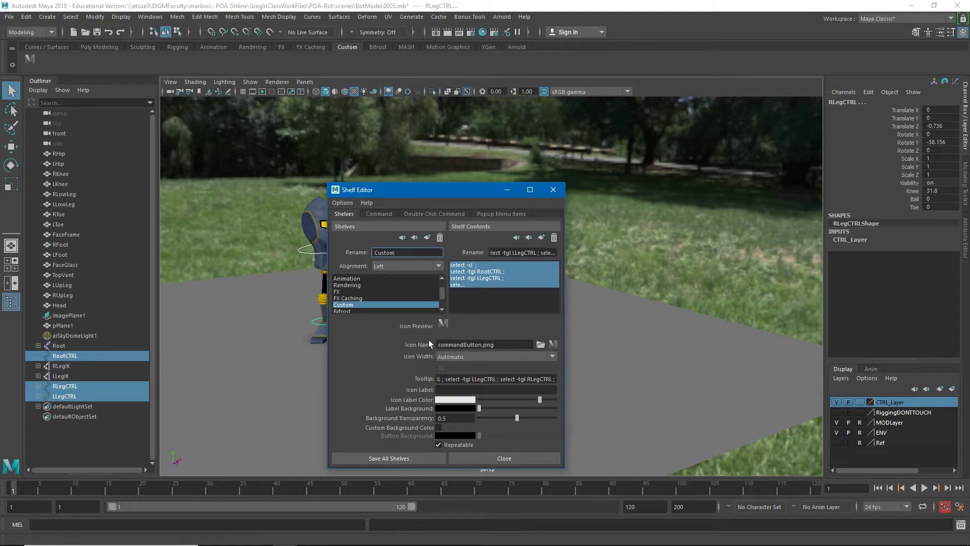
pyautogui.click(449, 389)
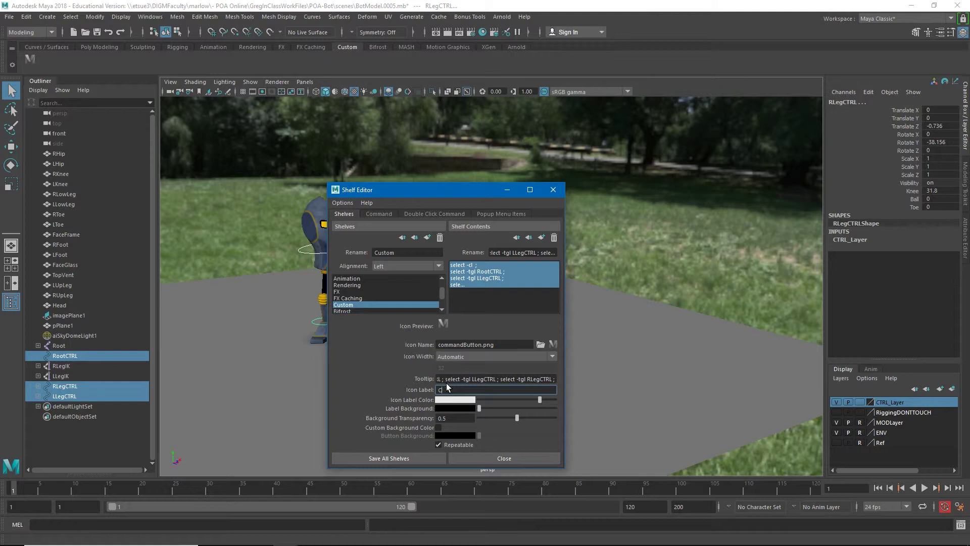
pyautogui.write('CHAR')
pyautogui.press('Return')
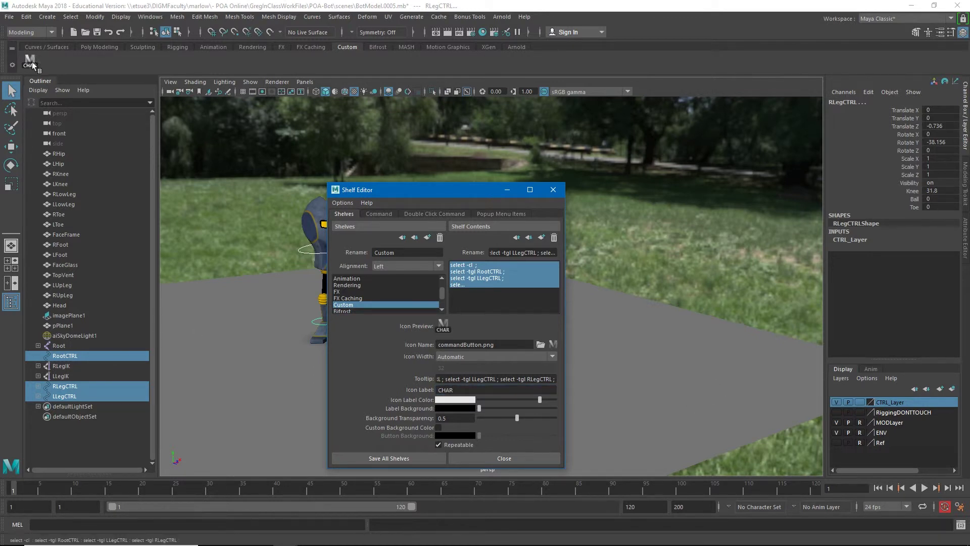
pyautogui.click(392, 458)
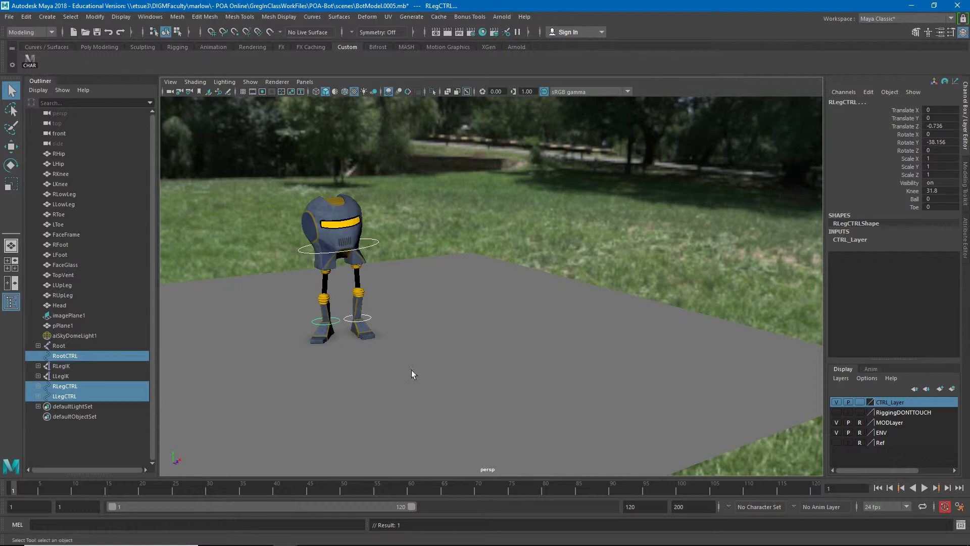
# - Reopen the CHAR button's settings to check its four MEL command lines, then close the editor
pyautogui.rightClick(36, 64)
pyautogui.click(57, 81)
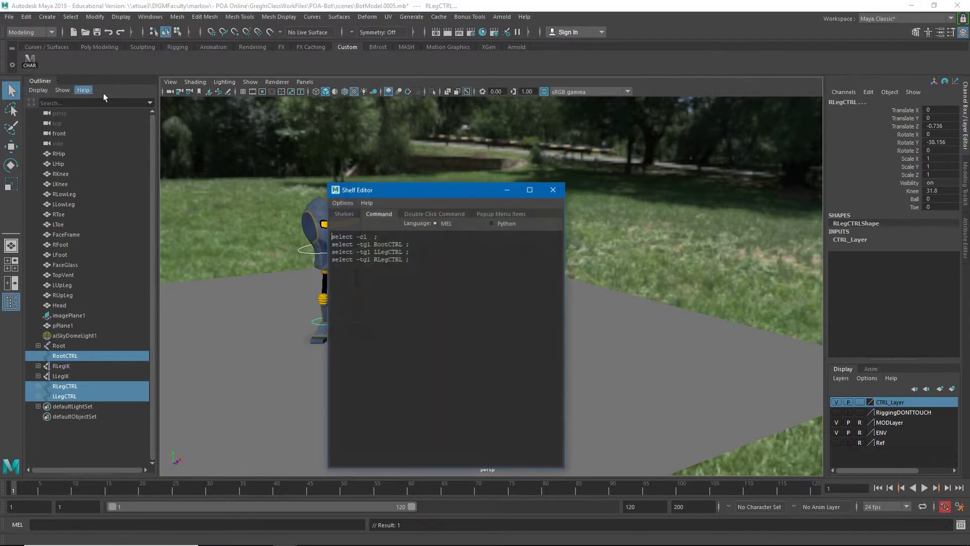
pyautogui.moveTo(426, 262); pyautogui.dragTo(330, 234)
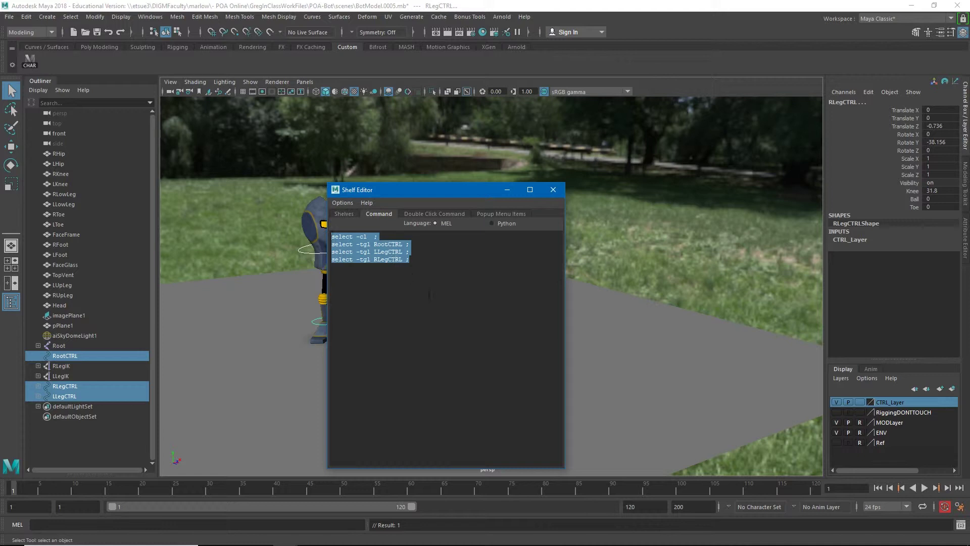
pyautogui.click(553, 190)
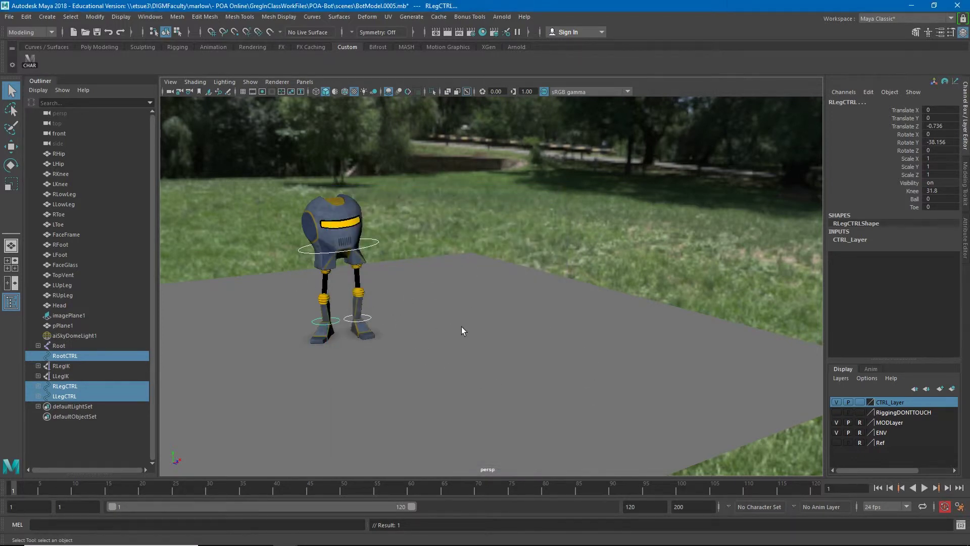
# - Select the root and both leg controls with CHAR and key all 36 channels on frame 1
pyautogui.click(509, 333)
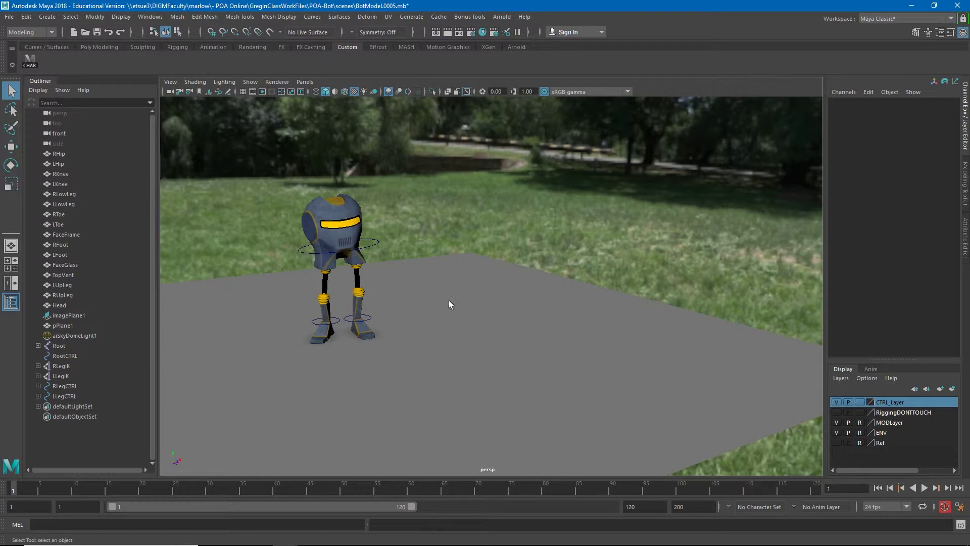
pyautogui.click(31, 64)
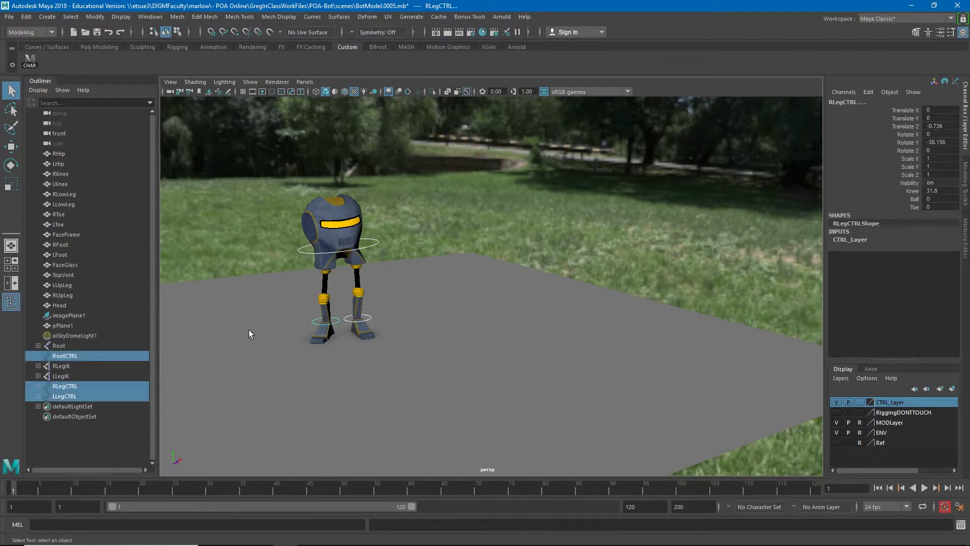
pyautogui.keyDown('alt'); pyautogui.moveTo(494, 353); pyautogui.dragTo(433, 297); pyautogui.keyUp('alt')
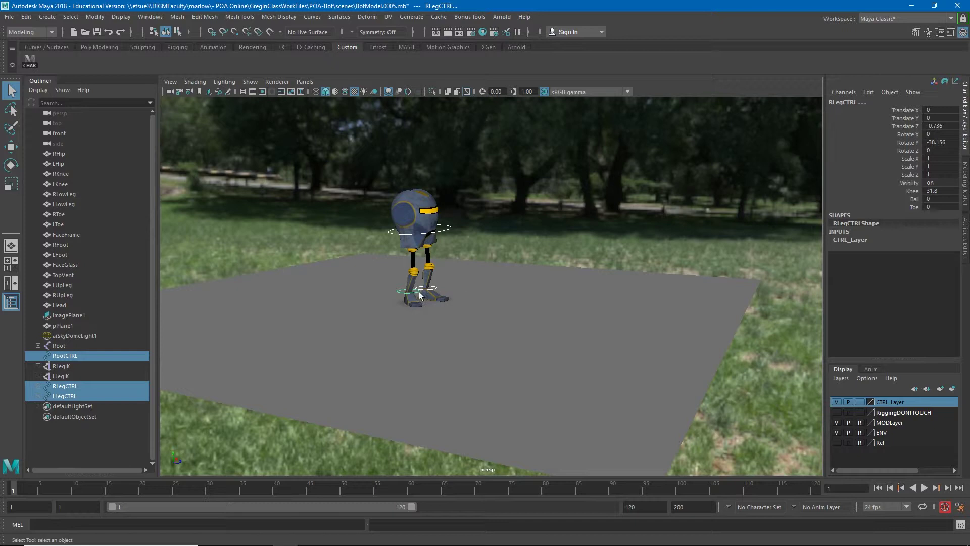
pyautogui.press('s')
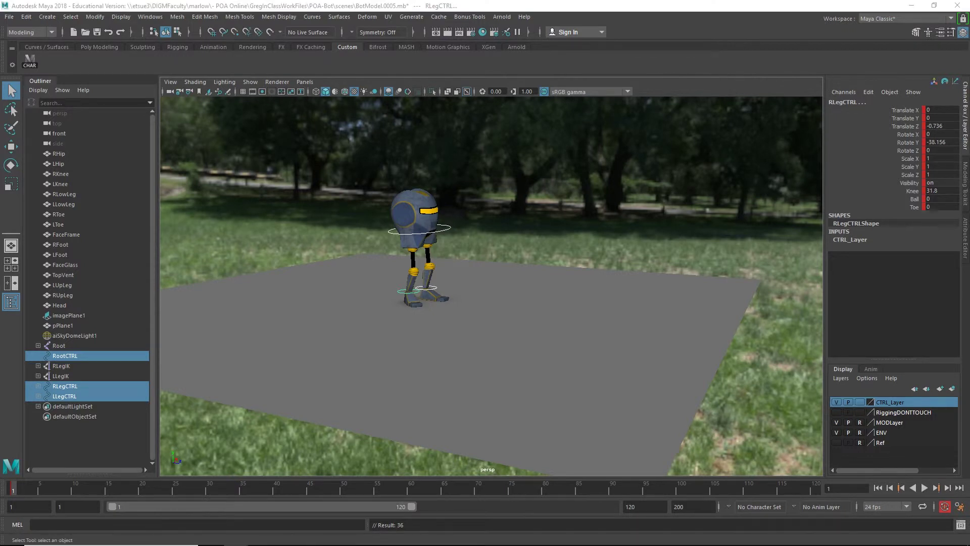
pyautogui.moveTo(850, 543)
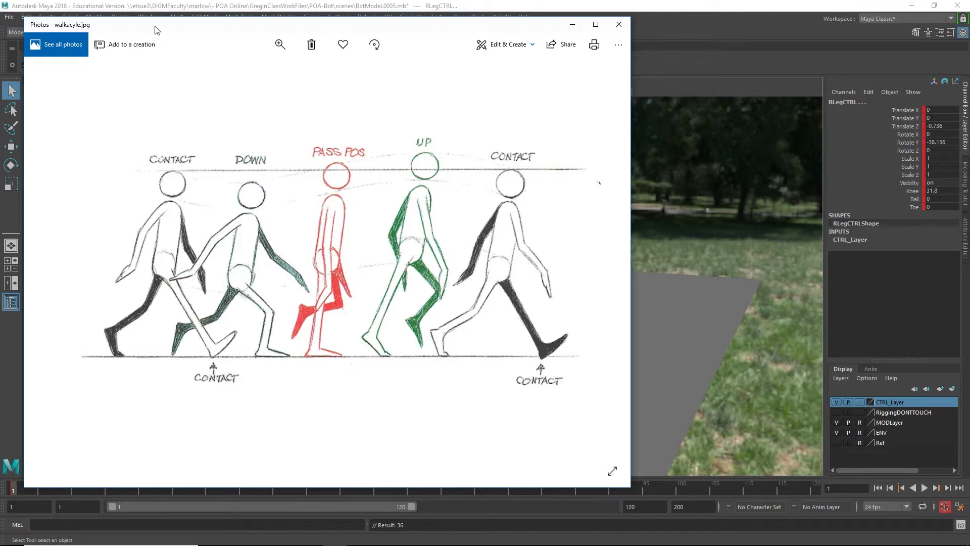
pyautogui.moveTo(156, 30); pyautogui.dragTo(969, 101)
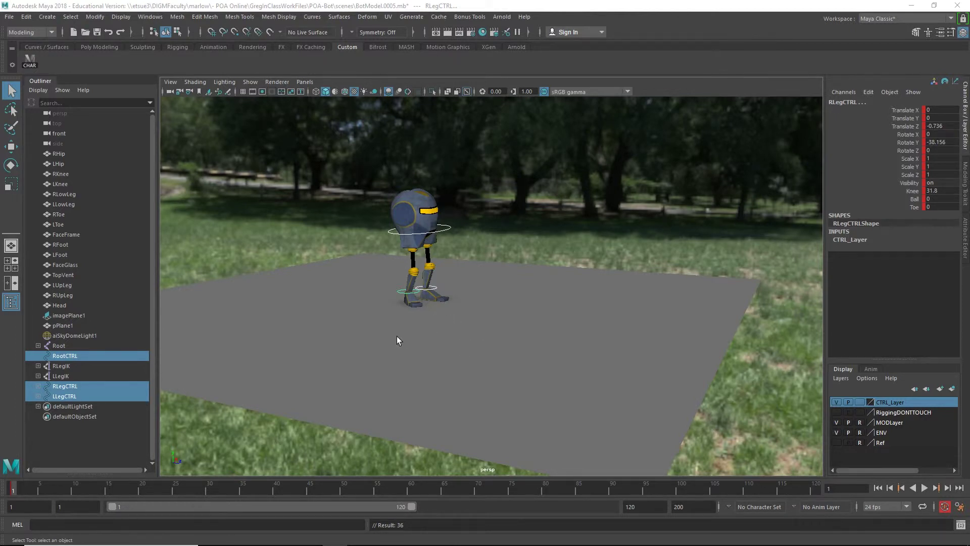
# - Move the right foot control forward along Z, then move the root control forward and down
pyautogui.keyDown('alt'); pyautogui.moveTo(396, 335); pyautogui.dragTo(434, 334); pyautogui.keyUp('alt')
pyautogui.keyDown('alt'); pyautogui.moveTo(433, 334); pyautogui.dragTo(487, 385, button='right'); pyautogui.keyUp('alt')
pyautogui.click(343, 353)
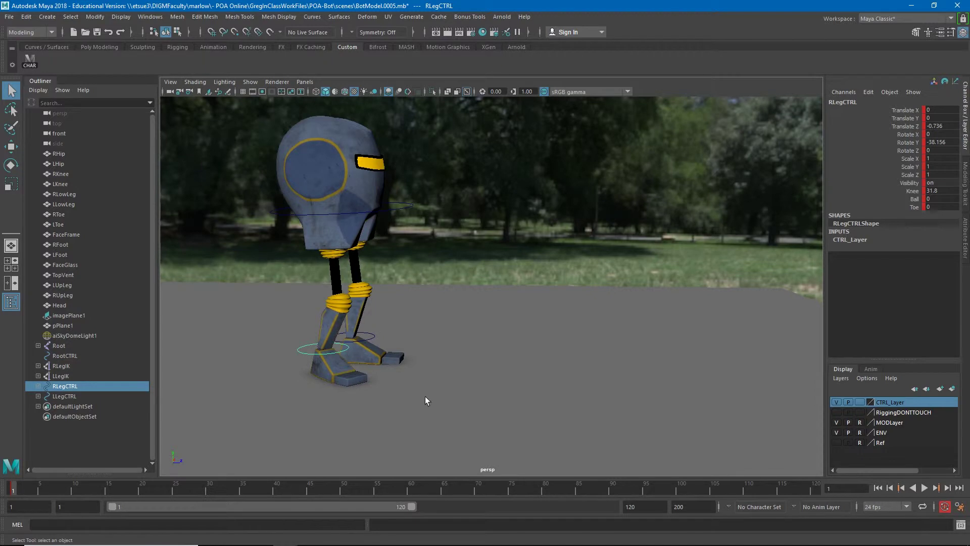
pyautogui.press('w')
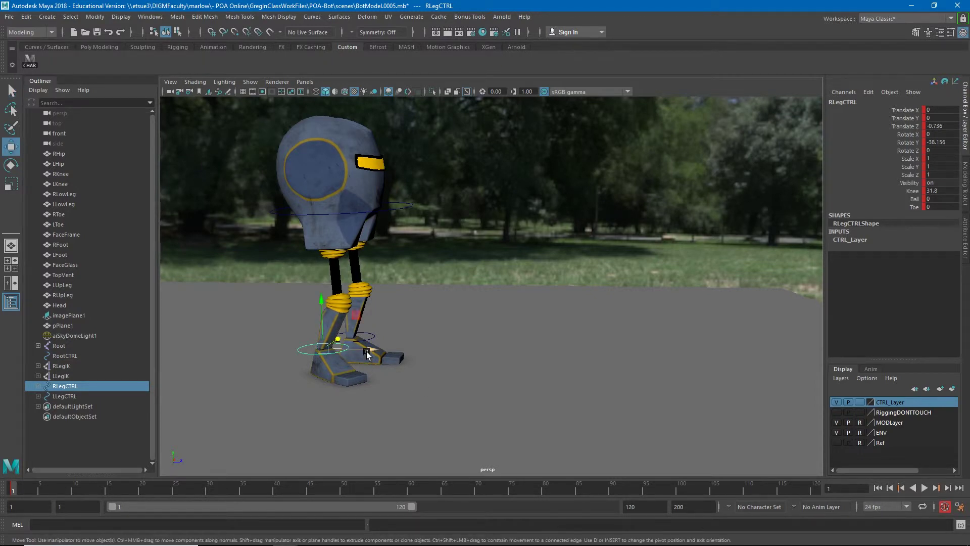
pyautogui.moveTo(370, 353); pyautogui.dragTo(547, 343)
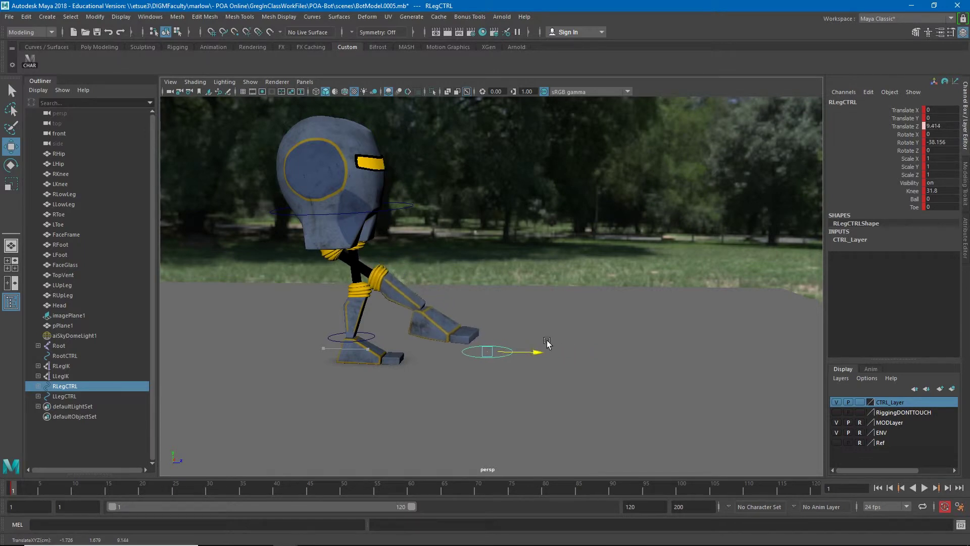
pyautogui.press('e')
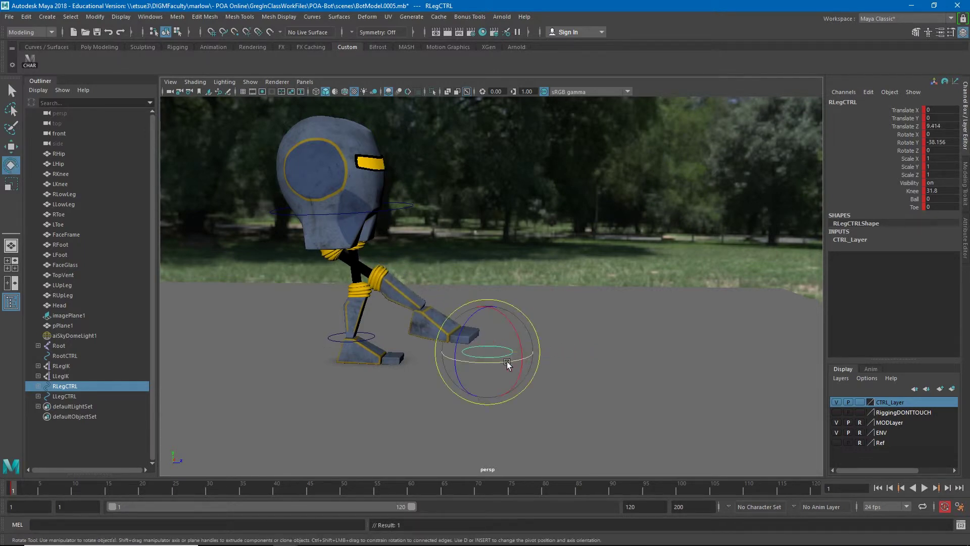
pyautogui.click(376, 214)
pyautogui.press('w')
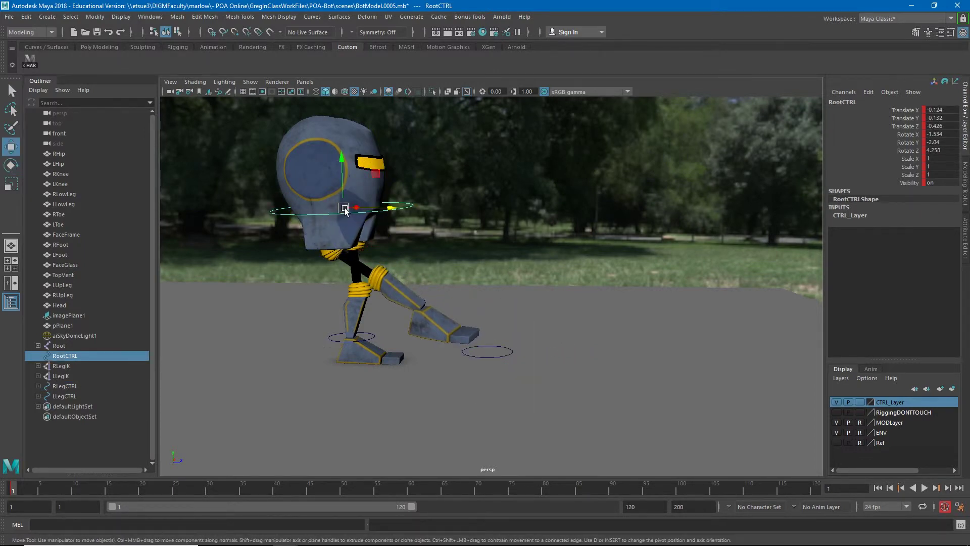
pyautogui.moveTo(345, 209); pyautogui.dragTo(444, 252)
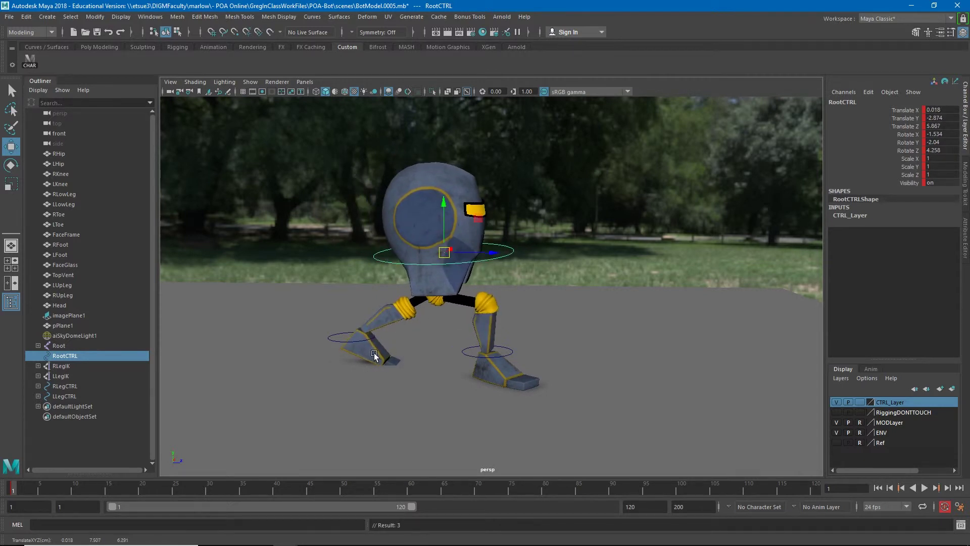
# - Turn the right leg to Rotate Y -5.79 and straighten its Knee to -1.6, checking the reference image
pyautogui.keyDown('alt'); pyautogui.moveTo(577, 293); pyautogui.dragTo(409, 313); pyautogui.keyUp('alt')
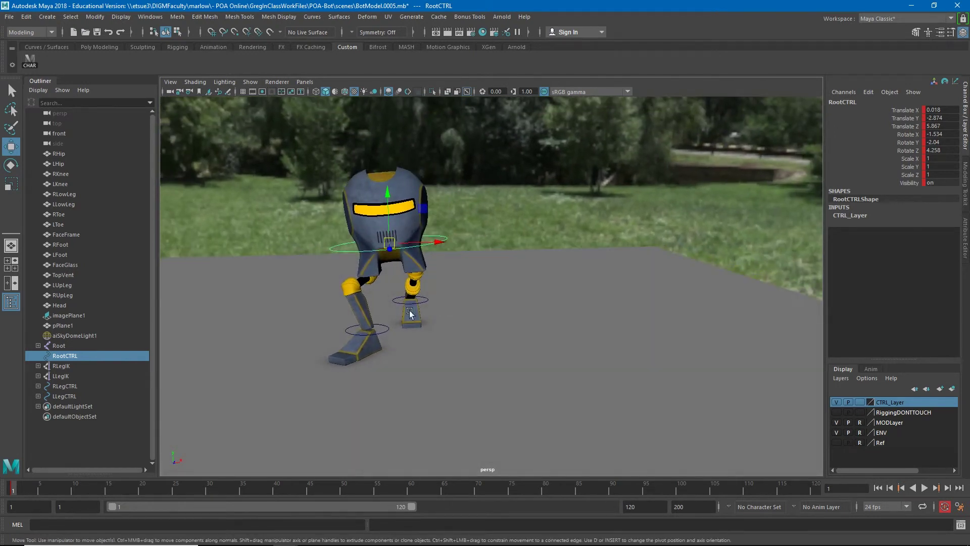
pyautogui.click(388, 332)
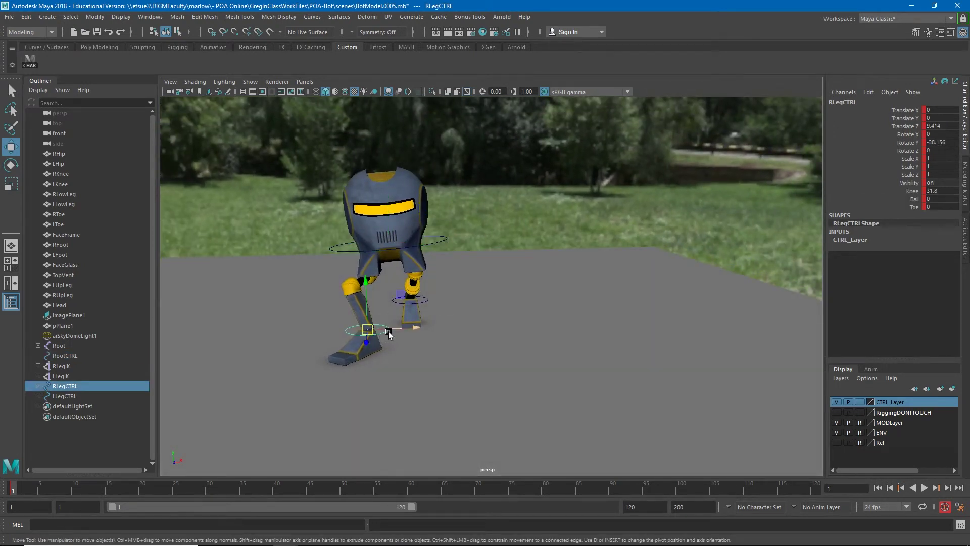
pyautogui.moveTo(388, 334)
pyautogui.mouseDown()
pyautogui.moveTo(412, 333)
pyautogui.moveTo(390, 334)
pyautogui.moveTo(404, 339)
pyautogui.mouseUp()
pyautogui.press('e')
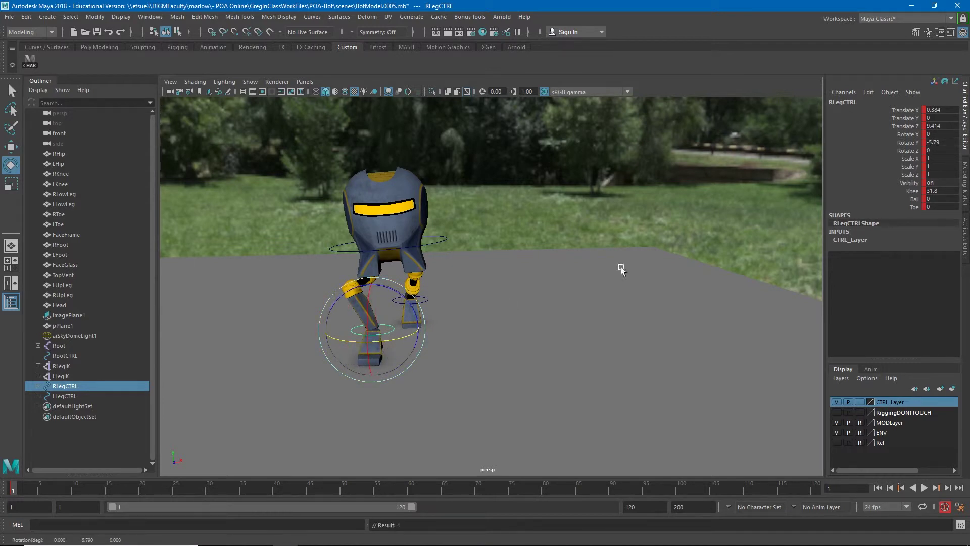
pyautogui.click(914, 192)
pyautogui.moveTo(576, 283); pyautogui.dragTo(269, 327, button='middle')
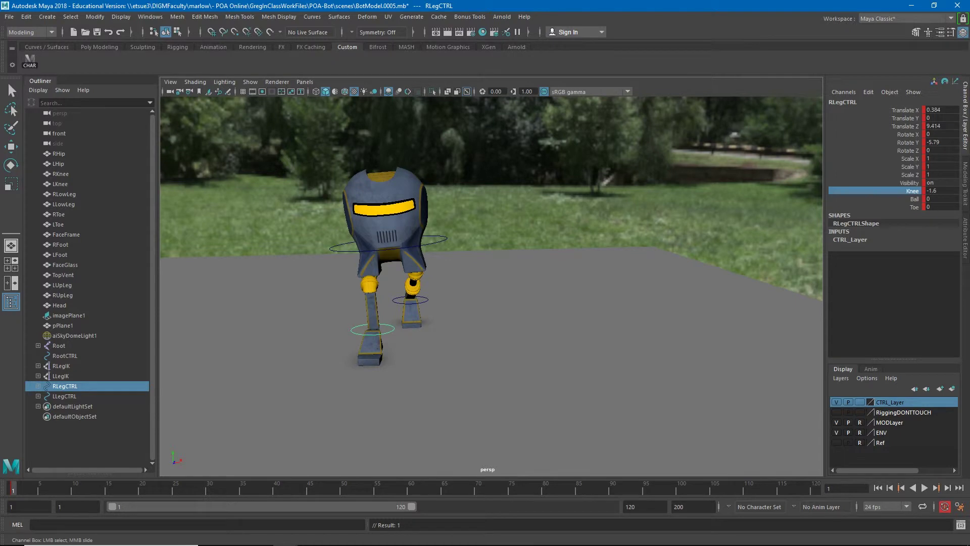
pyautogui.hotkey('alt', 'Tab')
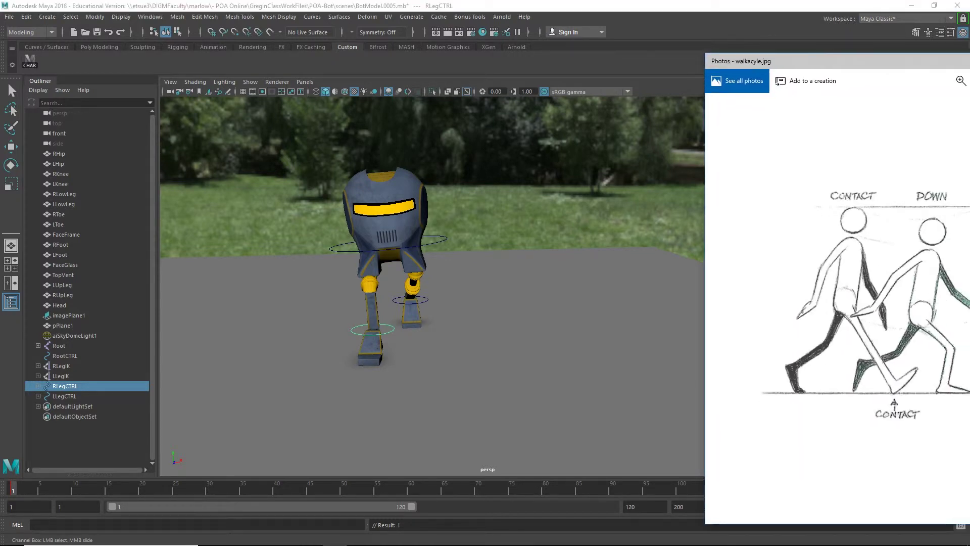
pyautogui.hotkey('alt', 'Tab')
pyautogui.keyDown('alt'); pyautogui.moveTo(561, 279); pyautogui.dragTo(536, 353); pyautogui.keyUp('alt')
pyautogui.press('w')
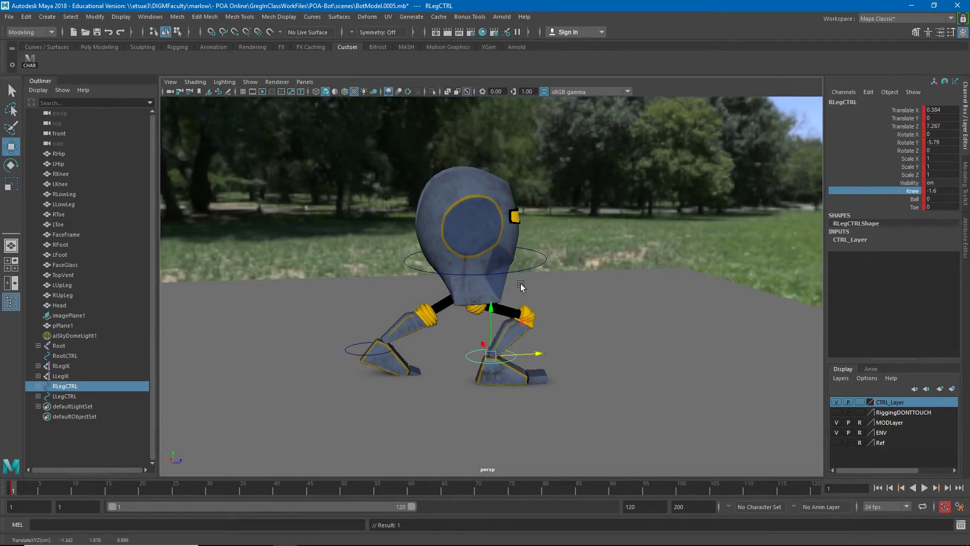
# - Slide the root control back and up, then tilt the right foot's toes upward
pyautogui.click(515, 275)
pyautogui.click(520, 270)
pyautogui.moveTo(524, 266); pyautogui.dragTo(489, 262)
pyautogui.moveTo(441, 241); pyautogui.dragTo(416, 207)
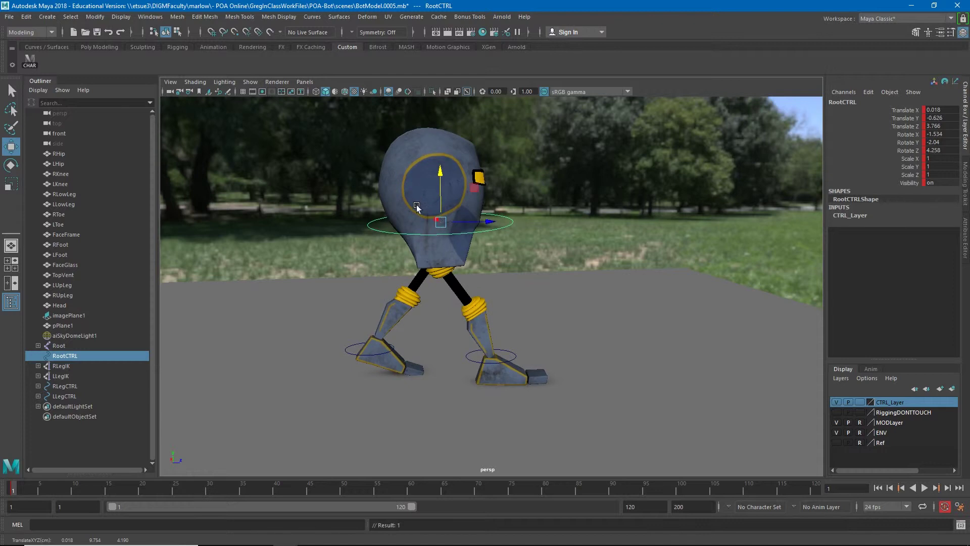
pyautogui.click(515, 356)
pyautogui.press('e')
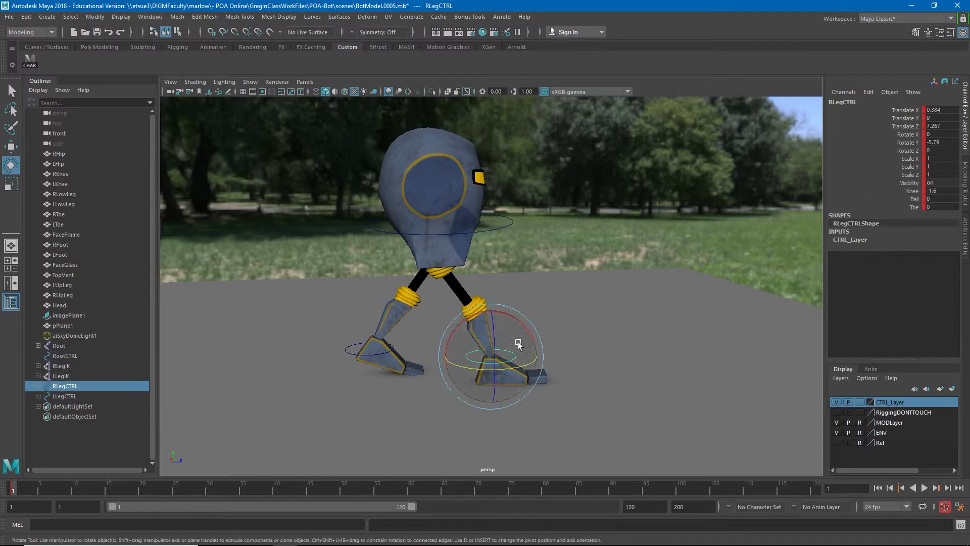
pyautogui.moveTo(510, 321); pyautogui.dragTo(401, 329)
pyautogui.press('w')
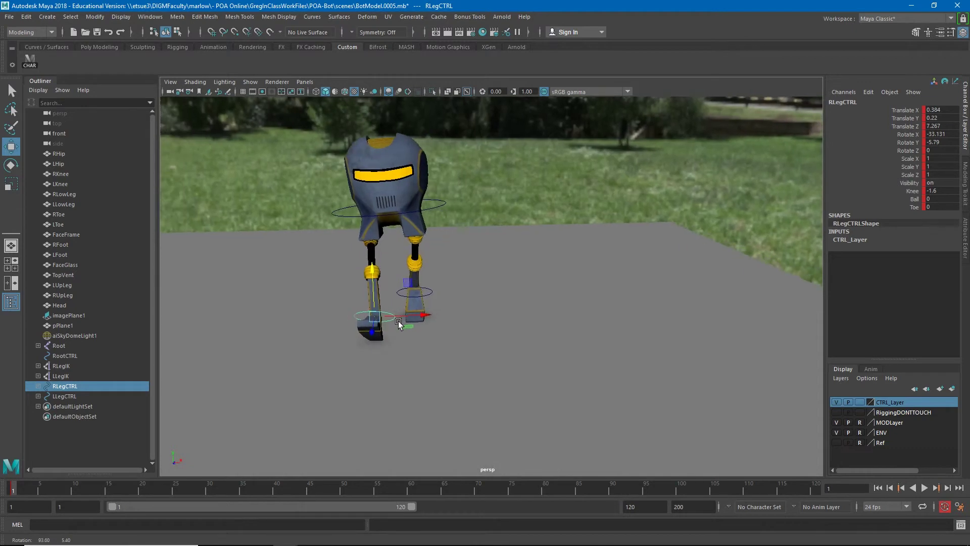
# - Tilt the body slightly and bend the right leg's Knee to 9.8
pyautogui.click(432, 208)
pyautogui.press('e')
pyautogui.moveTo(434, 210)
pyautogui.mouseDown()
pyautogui.moveTo(433, 199)
pyautogui.moveTo(432, 211)
pyautogui.mouseUp()
pyautogui.press('w')
pyautogui.scroll(-3, 362, 267)
pyautogui.keyDown('alt'); pyautogui.moveTo(362, 267); pyautogui.dragTo(455, 273); pyautogui.keyUp('alt')
pyautogui.scroll(5, 471, 272)
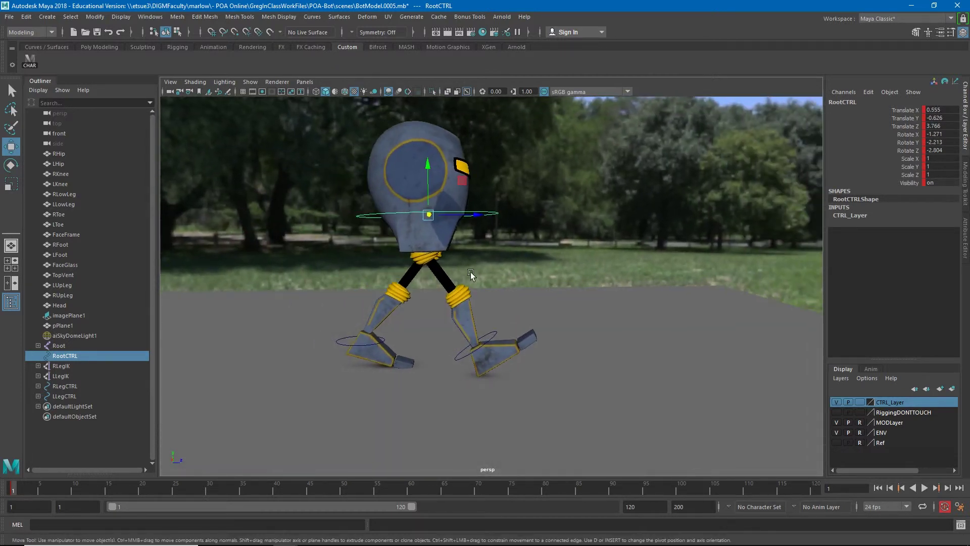
pyautogui.click(493, 334)
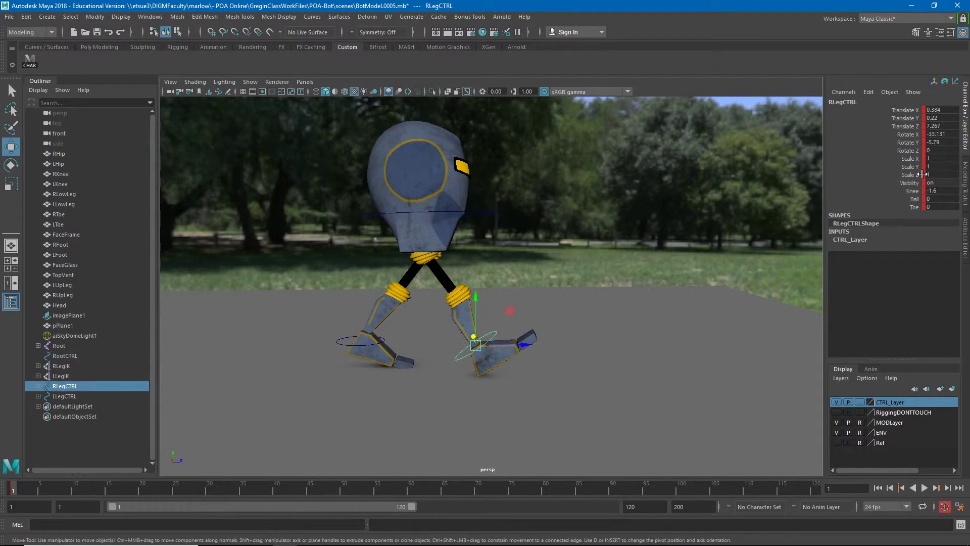
pyautogui.click(915, 191)
pyautogui.moveTo(543, 317); pyautogui.dragTo(565, 317, button='middle')
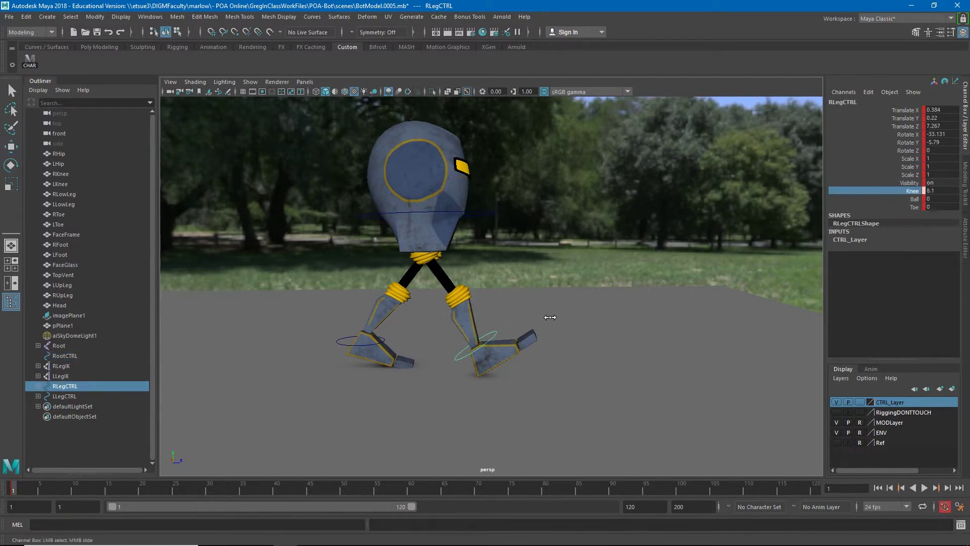
pyautogui.keyDown('alt'); pyautogui.moveTo(643, 324); pyautogui.dragTo(445, 326); pyautogui.keyUp('alt')
pyautogui.keyDown('alt'); pyautogui.moveTo(445, 326); pyautogui.dragTo(485, 357, button='right'); pyautogui.keyUp('alt')
# - Roll the left foot onto its toes using its Ball and Toe attributes
pyautogui.click(552, 340)
pyautogui.press('w')
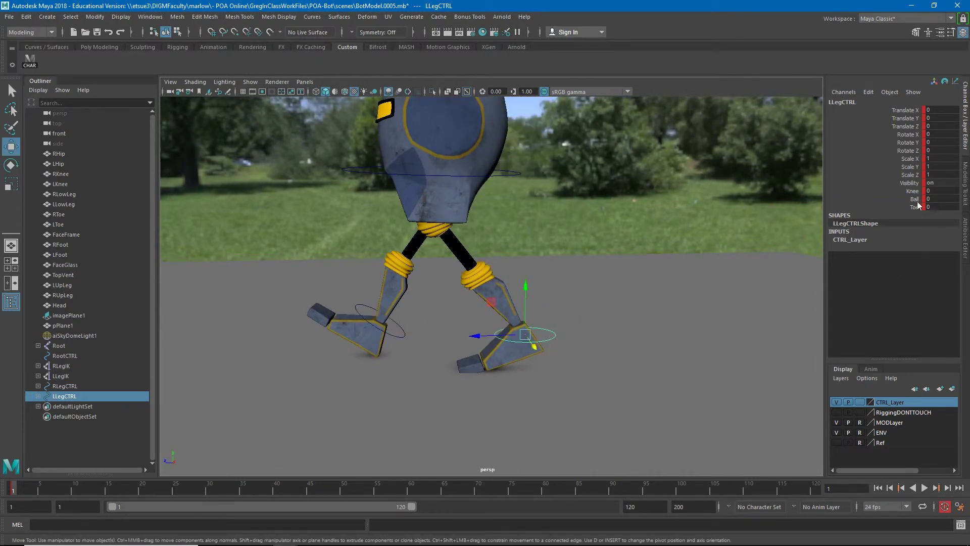
pyautogui.moveTo(914, 199); pyautogui.dragTo(917, 207)
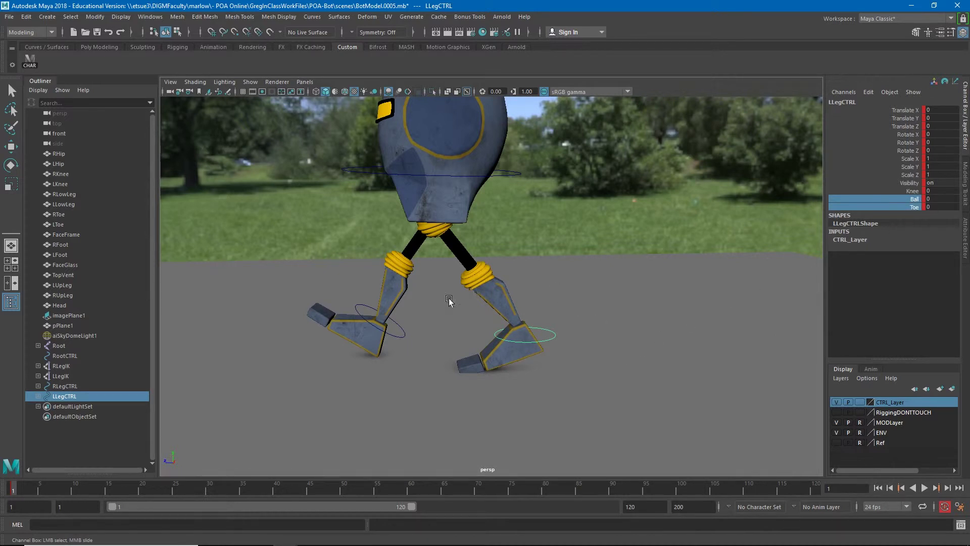
pyautogui.moveTo(437, 333); pyautogui.dragTo(529, 334, button='middle')
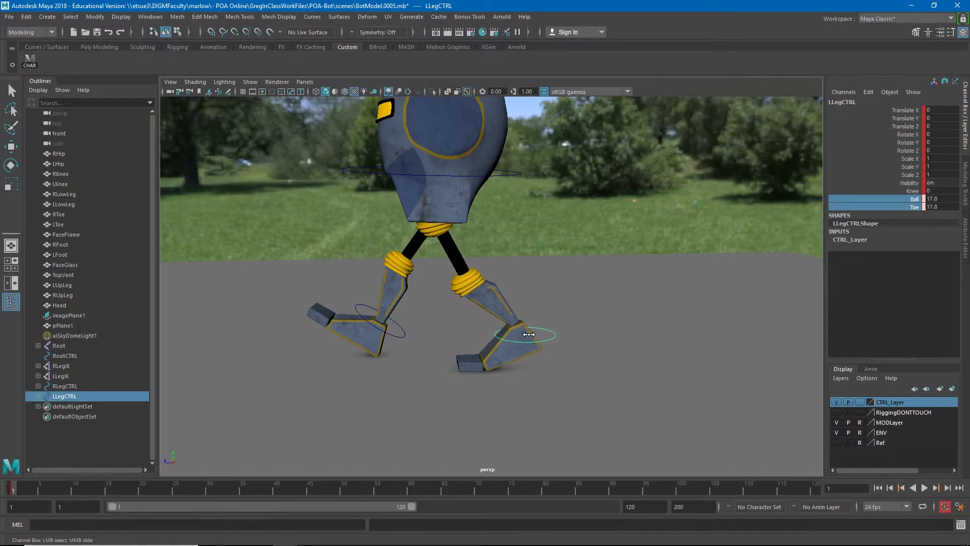
pyautogui.keyDown('alt'); pyautogui.moveTo(528, 334); pyautogui.dragTo(417, 322, button='right'); pyautogui.keyUp('alt')
pyautogui.keyDown('alt'); pyautogui.moveTo(418, 323); pyautogui.dragTo(613, 325); pyautogui.keyUp('alt')
pyautogui.keyDown('alt'); pyautogui.moveTo(612, 325); pyautogui.dragTo(491, 305, button='right'); pyautogui.keyUp('alt')
pyautogui.keyDown('alt'); pyautogui.moveTo(572, 305); pyautogui.dragTo(485, 283); pyautogui.keyUp('alt')
# - Rotate the root control to turn the robot's body slightly sideways
pyautogui.click(545, 250)
pyautogui.press('e')
pyautogui.keyDown('alt'); pyautogui.moveTo(485, 283); pyautogui.dragTo(638, 331, button='right'); pyautogui.keyUp('alt')
pyautogui.keyDown('alt'); pyautogui.moveTo(638, 332); pyautogui.dragTo(643, 328); pyautogui.keyUp('alt')
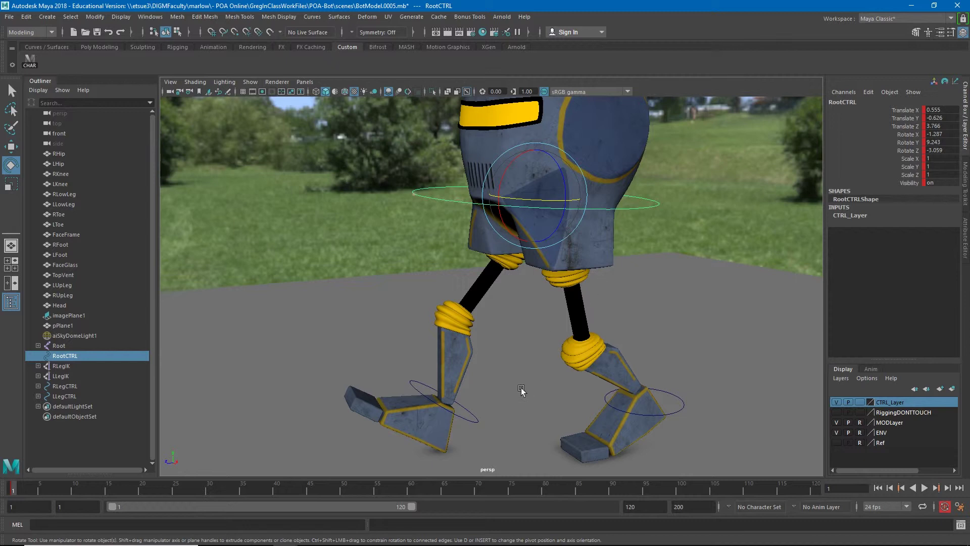
# - Adjust the right foot's stride position, nudging the body along with it
pyautogui.click(475, 420)
pyautogui.click(473, 417)
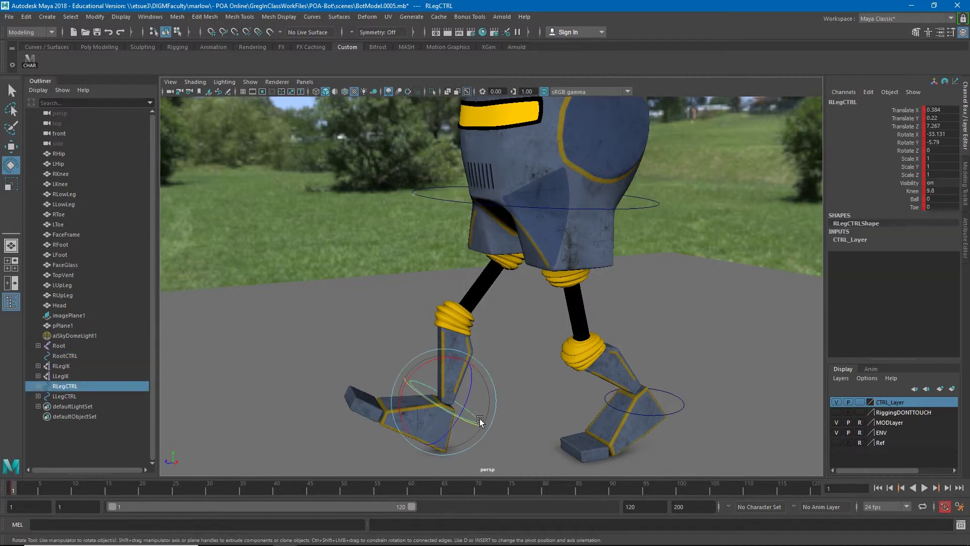
pyautogui.press('w')
pyautogui.moveTo(411, 416); pyautogui.dragTo(389, 411)
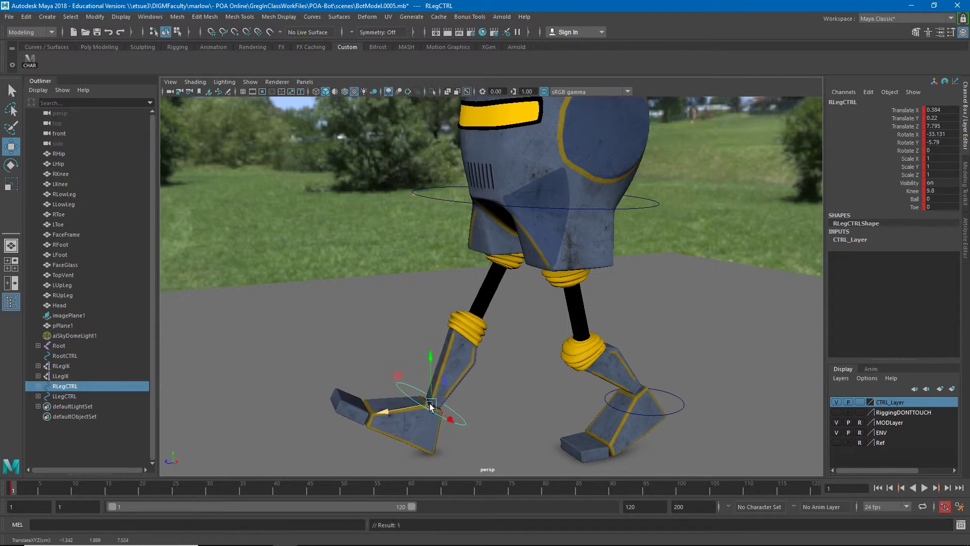
pyautogui.keyDown('shift'); pyautogui.click(567, 209); pyautogui.keyUp('shift')
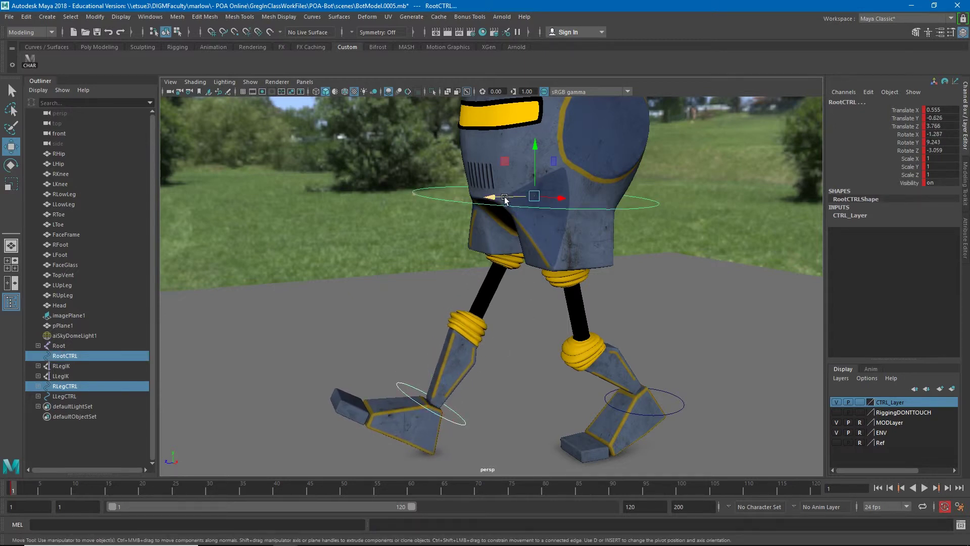
pyautogui.moveTo(501, 199); pyautogui.dragTo(493, 201)
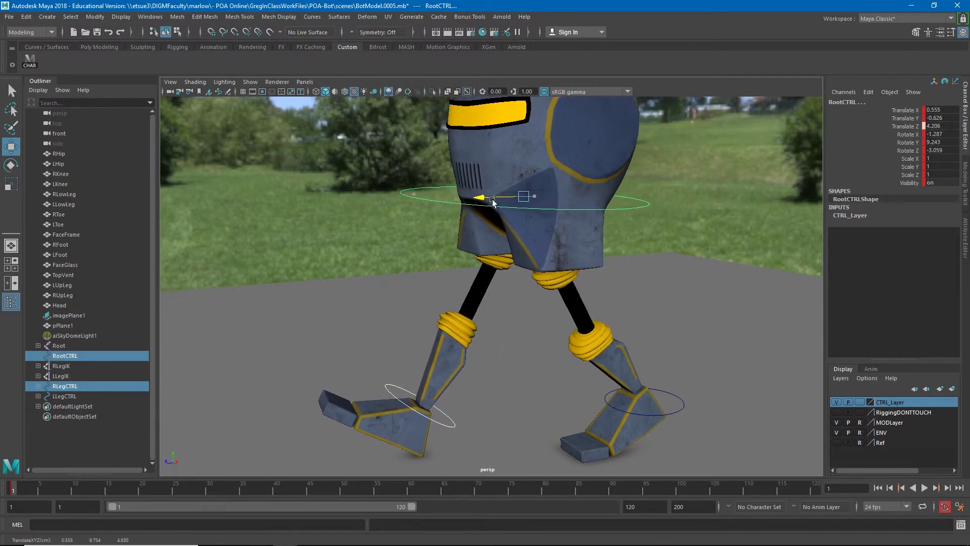
pyautogui.click(404, 407)
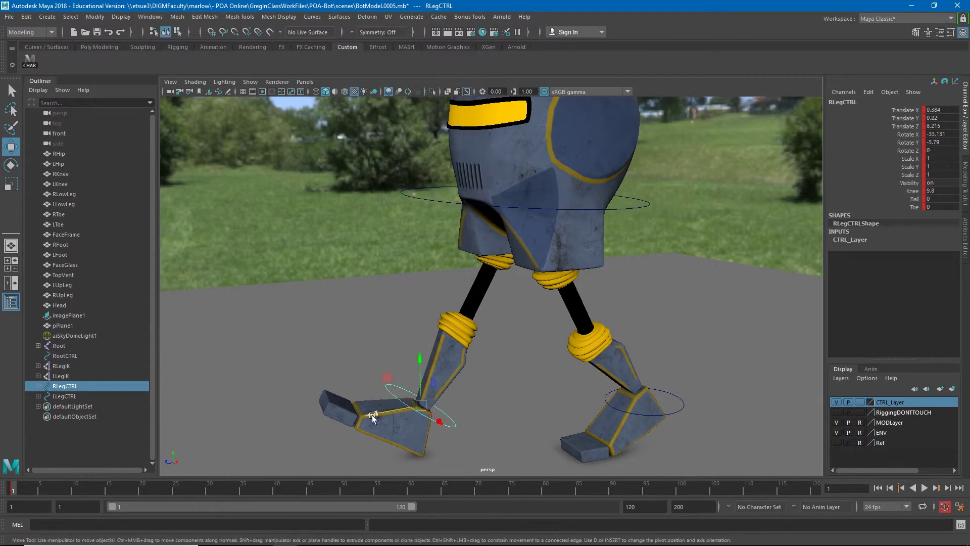
pyautogui.moveTo(372, 417); pyautogui.dragTo(376, 415, button='middle')
pyautogui.keyDown('alt'); pyautogui.moveTo(320, 385); pyautogui.dragTo(479, 379); pyautogui.keyUp('alt')
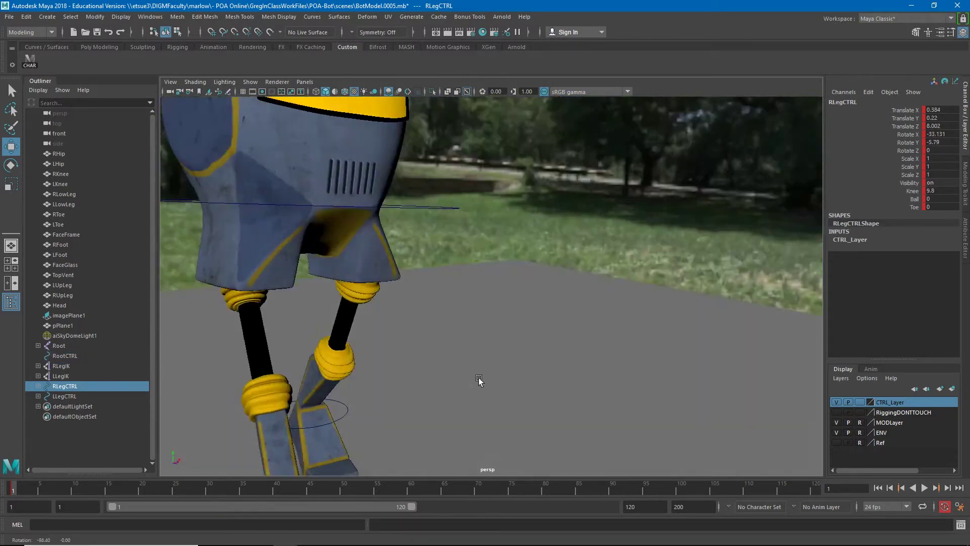
pyautogui.keyDown('alt'); pyautogui.moveTo(478, 380); pyautogui.dragTo(302, 305, button='right'); pyautogui.keyUp('alt')
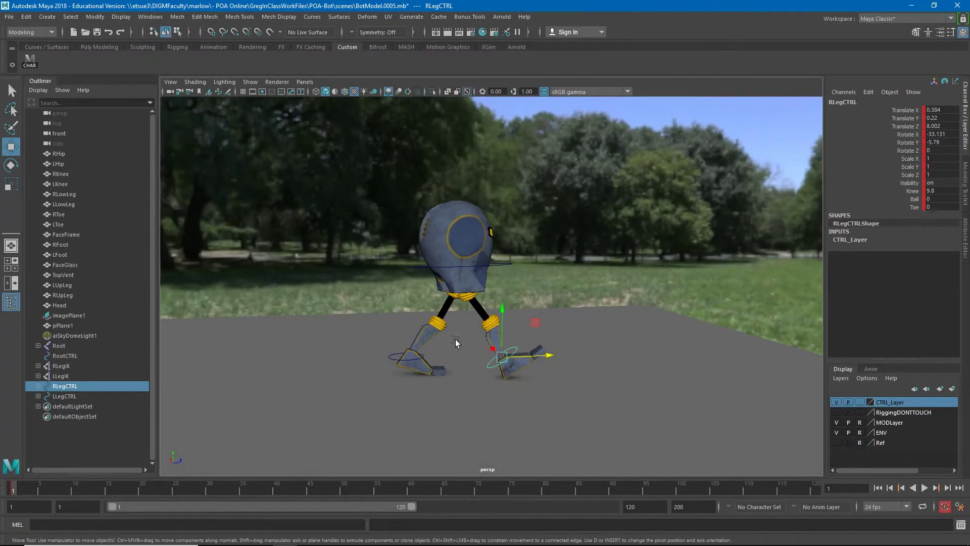
# - Turn the body further sideways and roll the left foot's Ball and Toe to 29.5
pyautogui.click(504, 264)
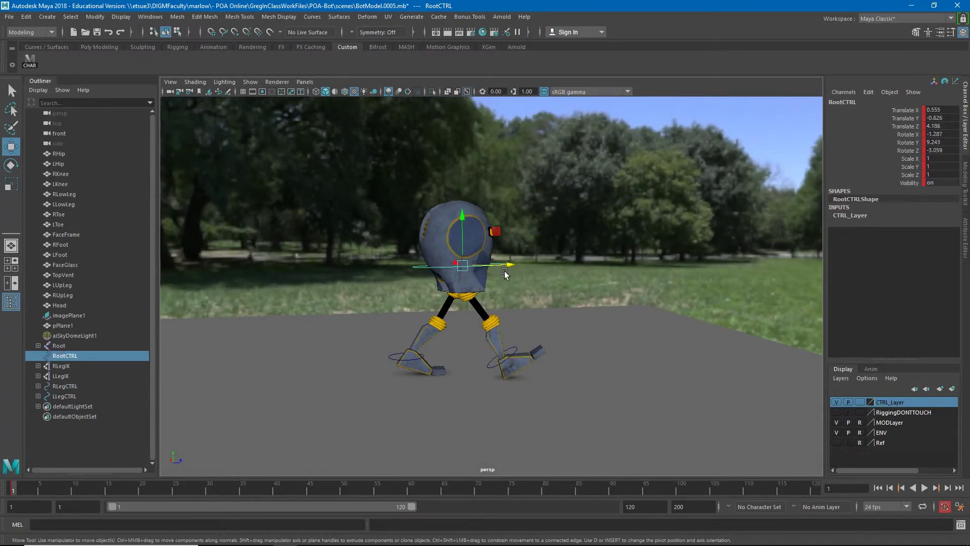
pyautogui.press('e')
pyautogui.moveTo(505, 274); pyautogui.dragTo(460, 268)
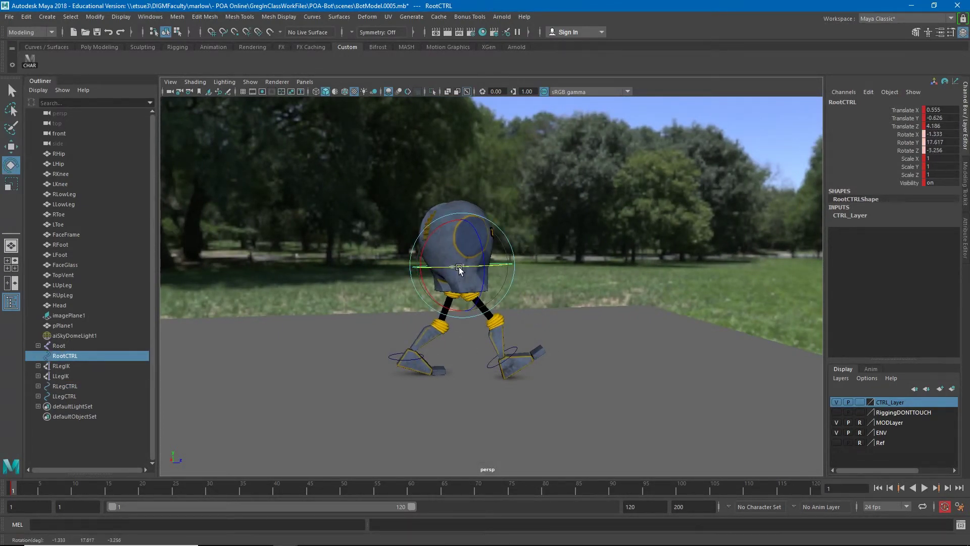
pyautogui.click(404, 360)
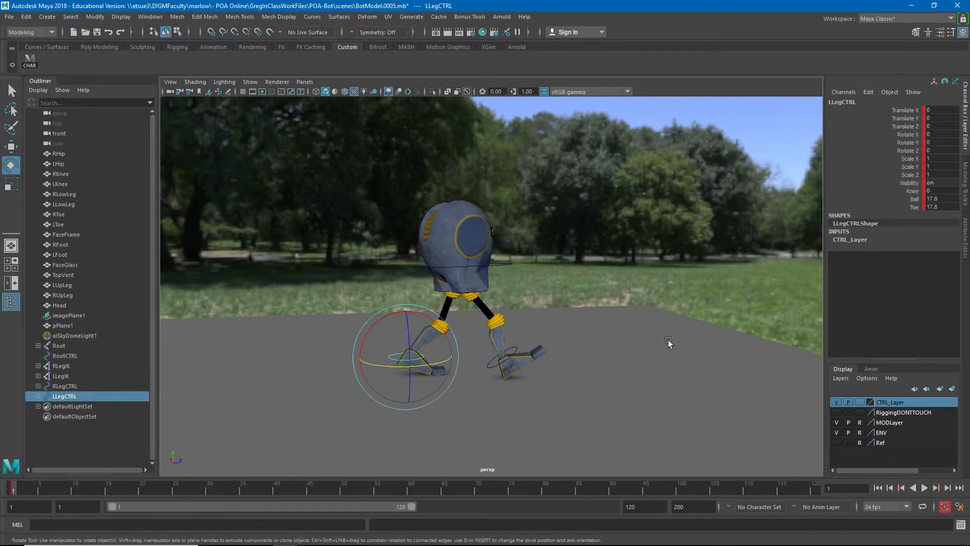
pyautogui.moveTo(914, 203); pyautogui.dragTo(917, 209)
pyautogui.moveTo(475, 360); pyautogui.dragTo(539, 360, button='middle')
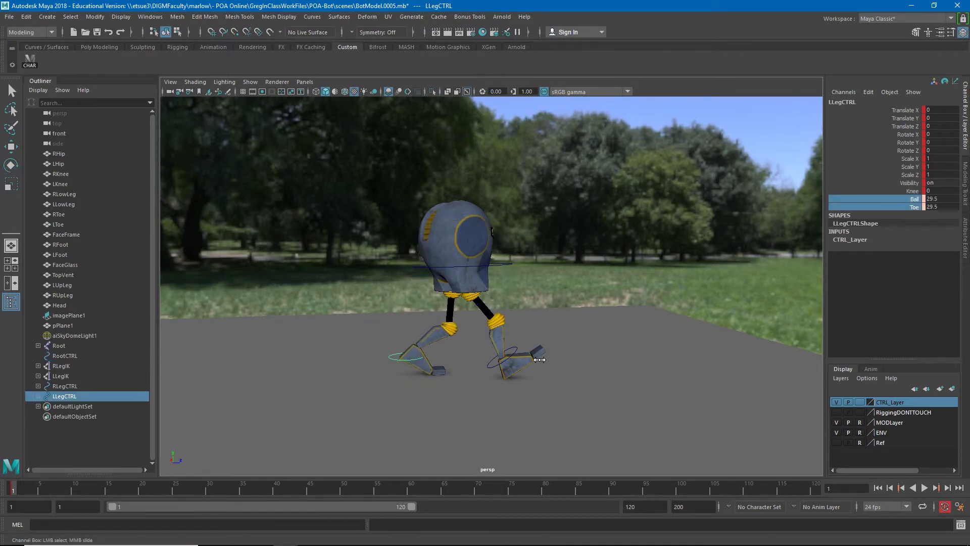
# - Push the right foot control forward to Translate Z 9.14
pyautogui.click(516, 348)
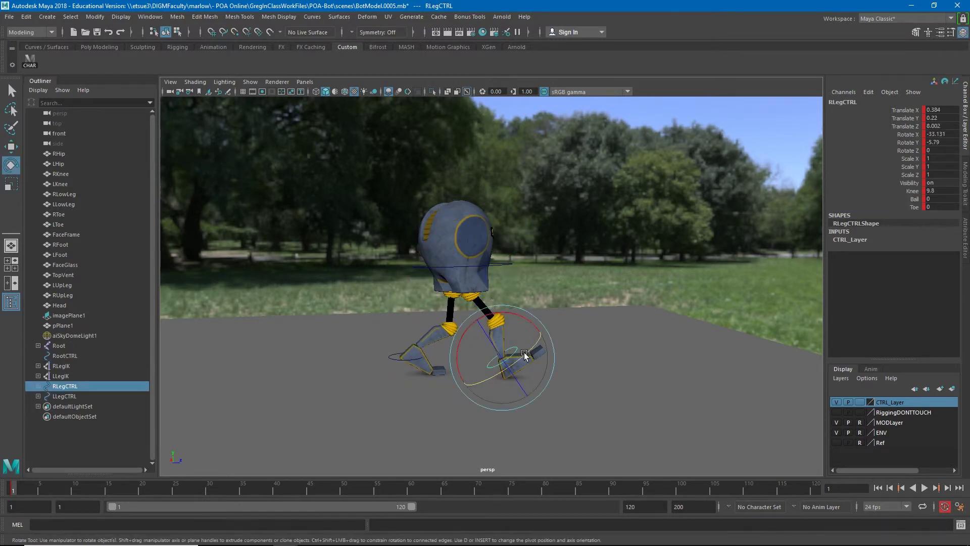
pyautogui.press('w')
pyautogui.moveTo(534, 356); pyautogui.dragTo(544, 356)
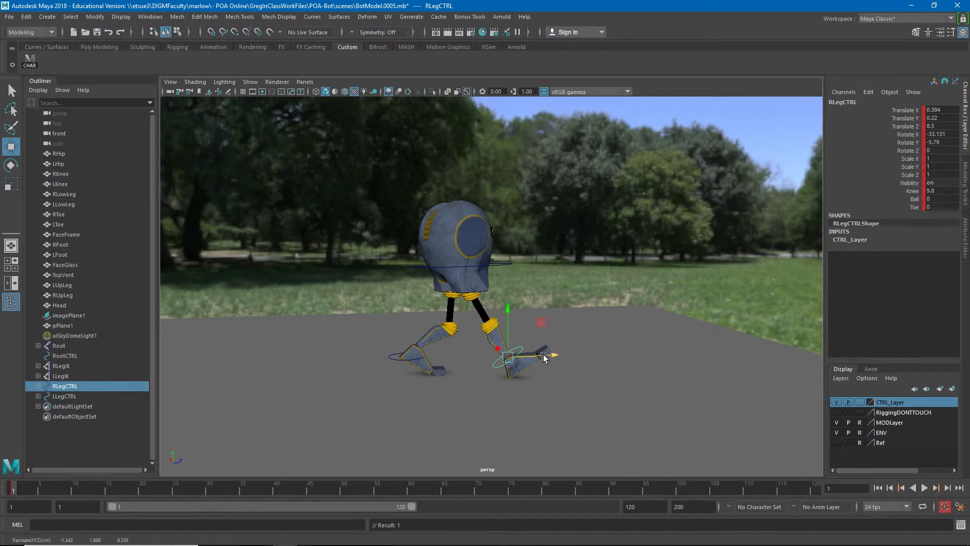
pyautogui.click(500, 266)
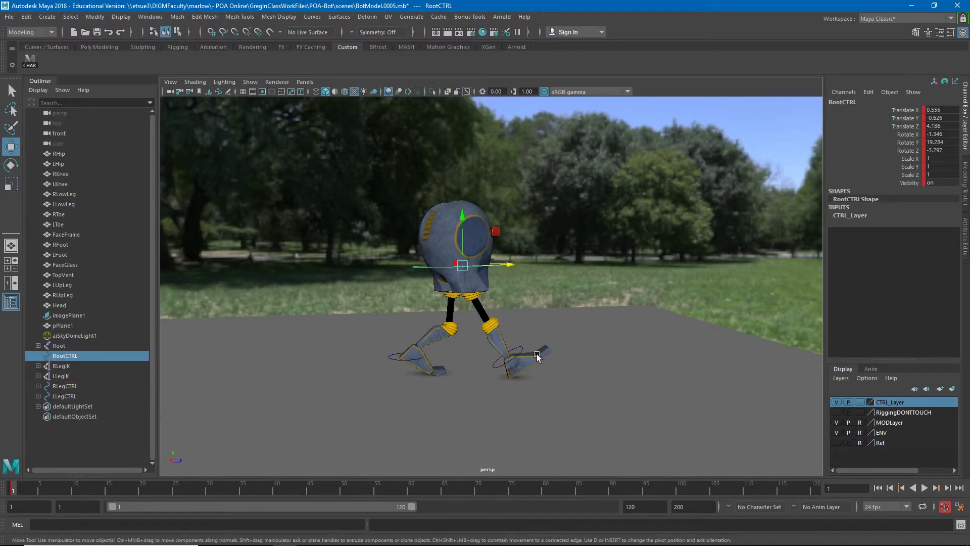
pyautogui.click(524, 348)
pyautogui.moveTo(537, 356); pyautogui.dragTo(384, 366)
# - Pull the right foot control back slightly along Z
pyautogui.scroll(4, 384, 367)
pyautogui.click(434, 375)
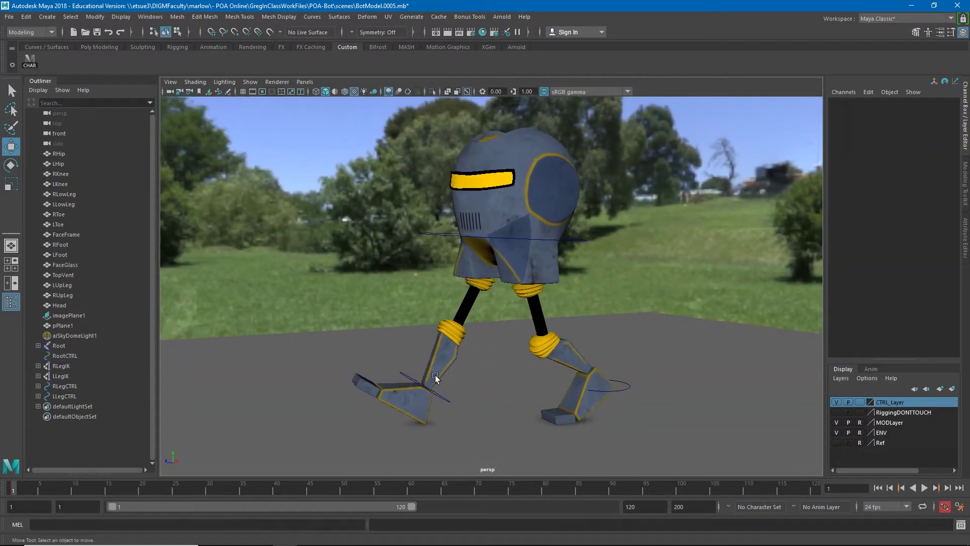
pyautogui.click(409, 377)
pyautogui.moveTo(377, 393); pyautogui.dragTo(563, 373)
# - Rotate the left foot control slightly around Y
pyautogui.scroll(-3, 601, 371)
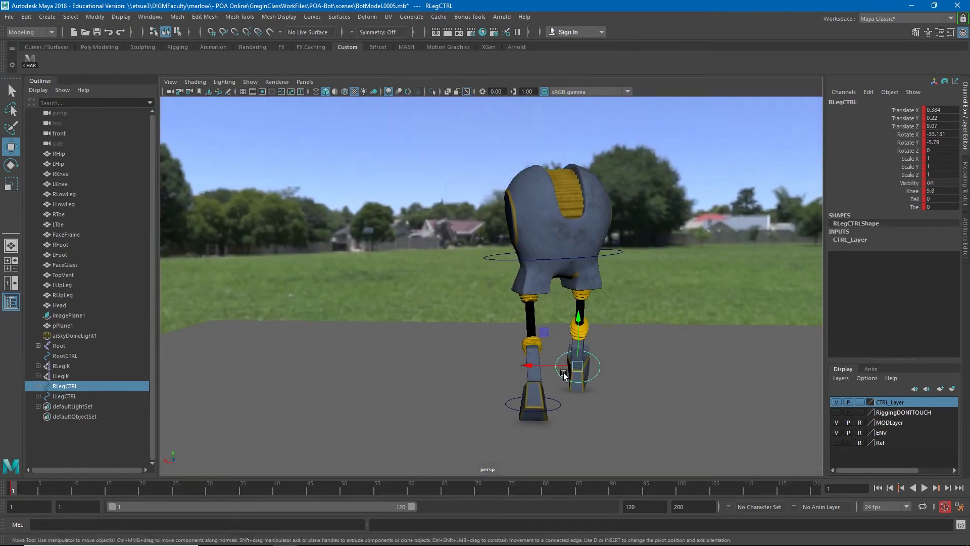
pyautogui.click(556, 407)
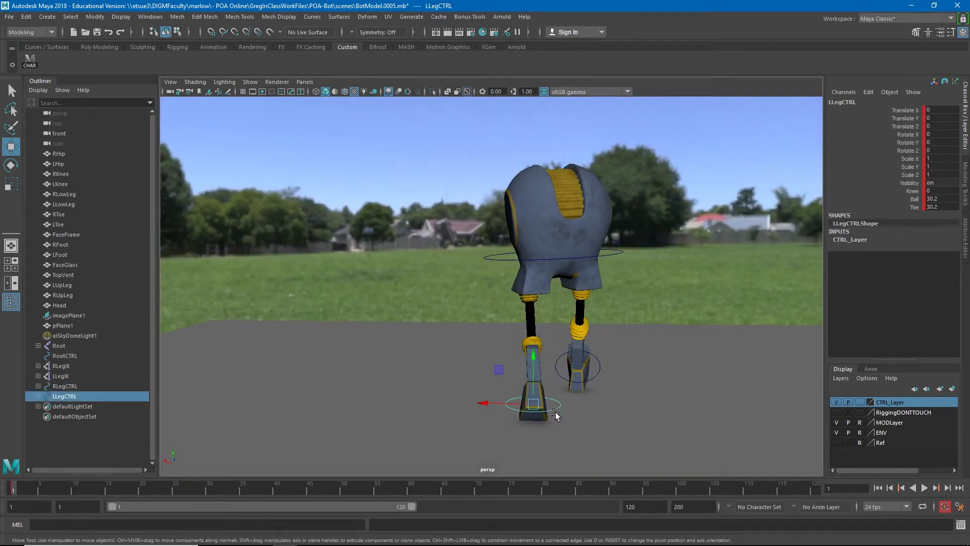
pyautogui.press('e')
pyautogui.moveTo(540, 421); pyautogui.dragTo(717, 432)
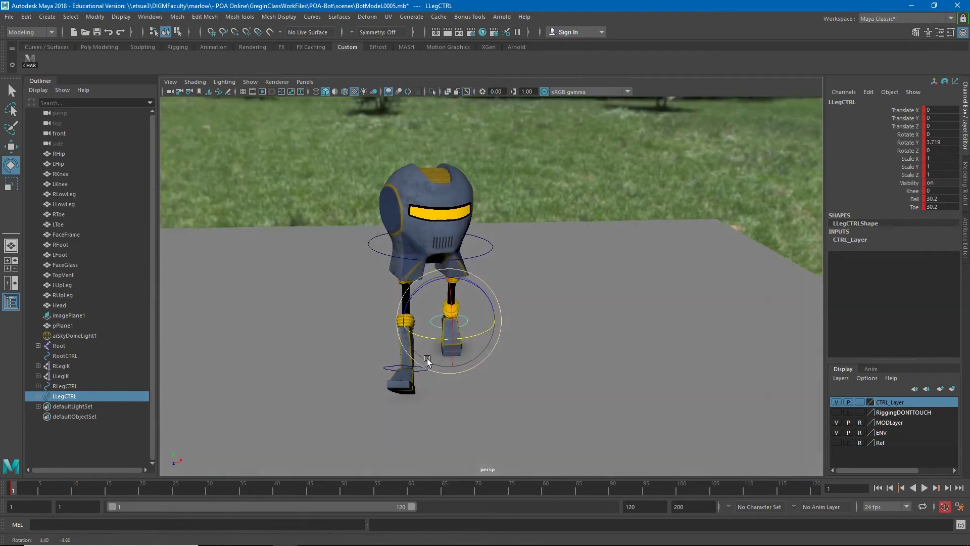
# - Reduce the body's twist to Rotate Y 9.061 and nudge the right foot to Translate Z 8.83
pyautogui.keyDown('alt'); pyautogui.moveTo(427, 360); pyautogui.dragTo(487, 274); pyautogui.keyUp('alt')
pyautogui.click(469, 254)
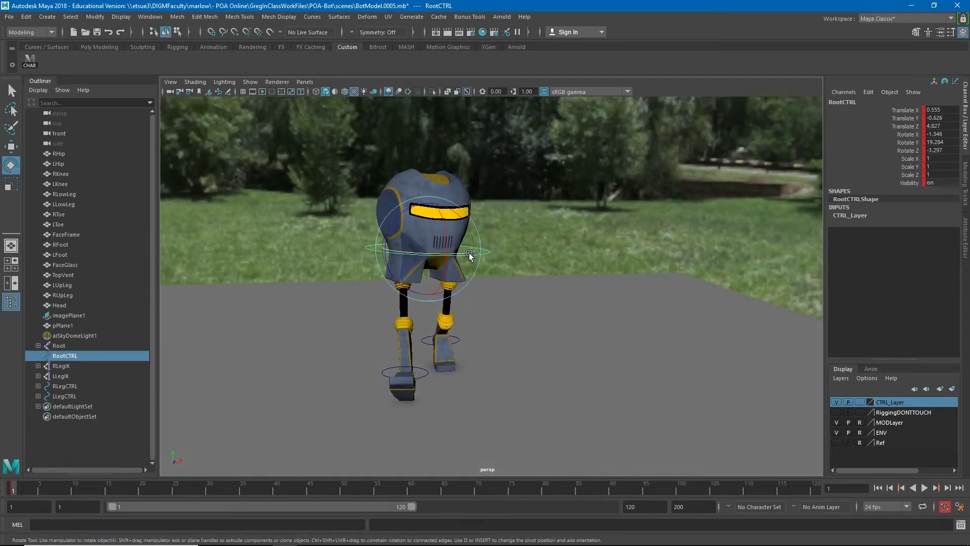
pyautogui.moveTo(433, 255); pyautogui.dragTo(481, 262)
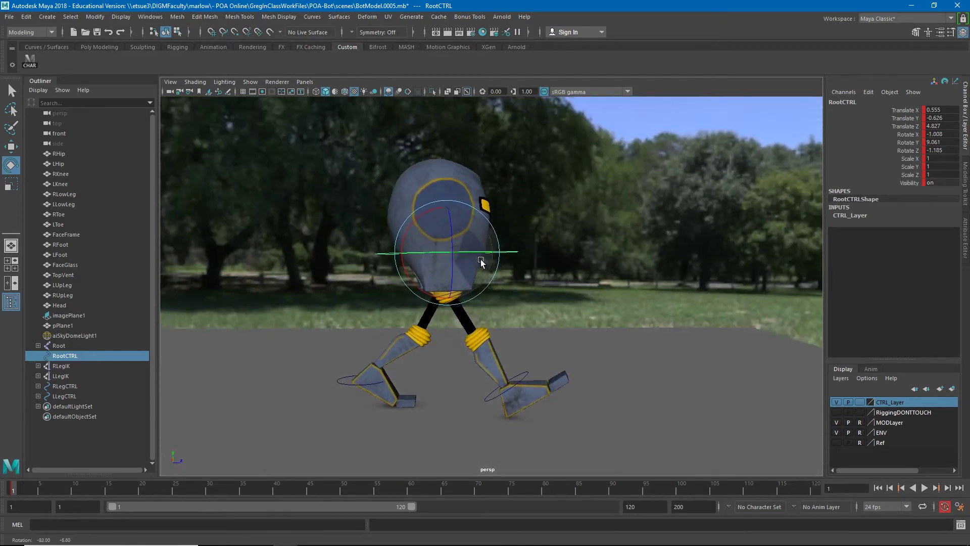
pyautogui.click(526, 376)
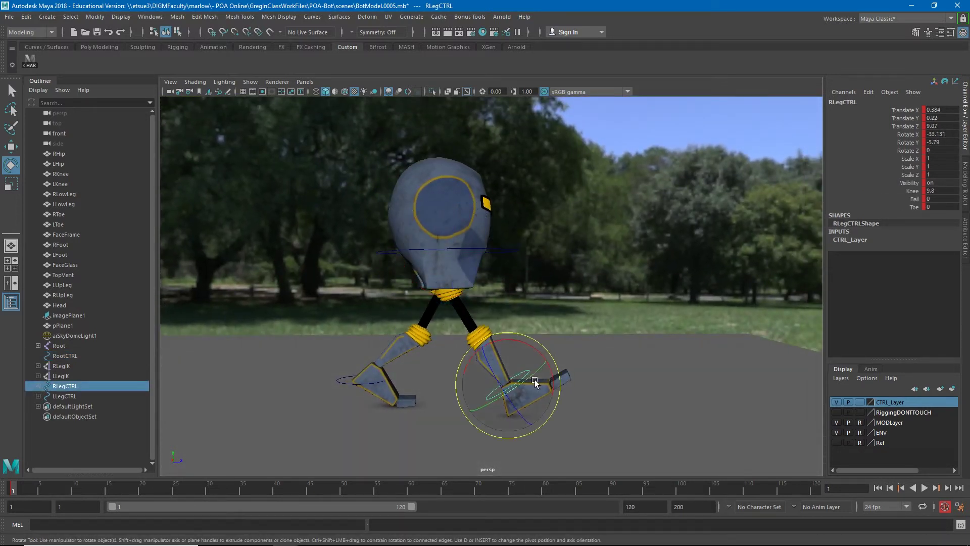
pyautogui.press('w')
pyautogui.moveTo(553, 387); pyautogui.dragTo(548, 387)
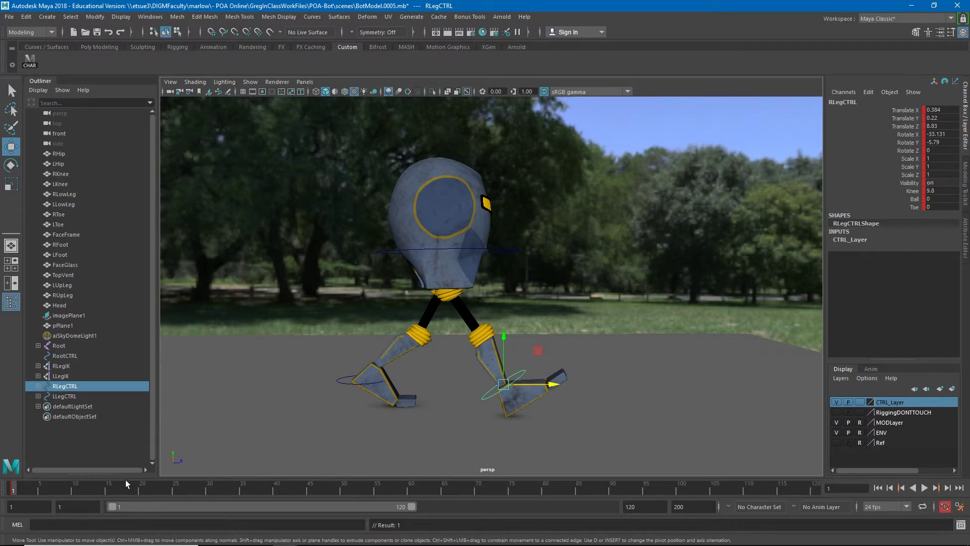
# - Select all three controls with CHAR, key 36 channels on frame 15, then pick the right foot's translate and rotate channels
pyautogui.click(32, 59)
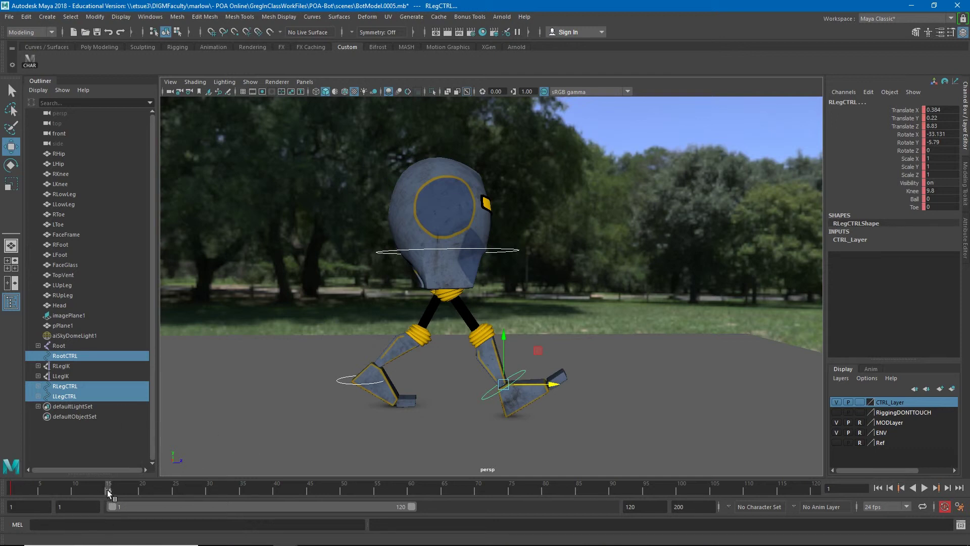
pyautogui.press('s')
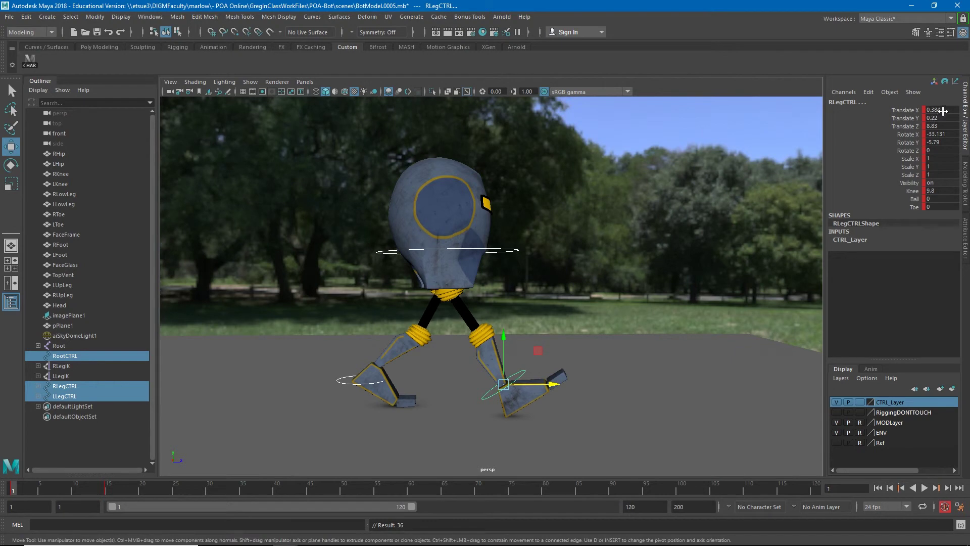
pyautogui.moveTo(943, 110); pyautogui.dragTo(950, 139)
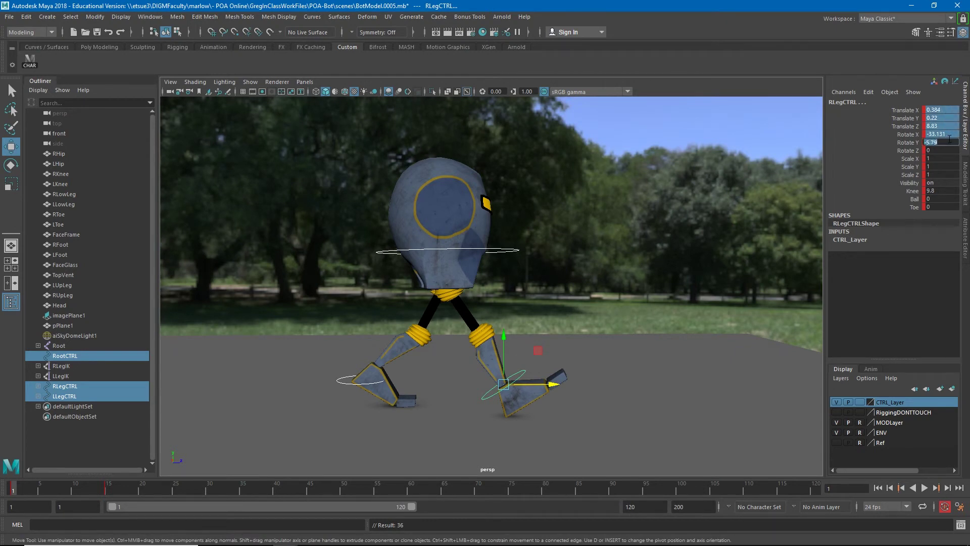
# - Zero the right leg's translate, rotate, Knee, Ball and Toe channels
pyautogui.write('0')
pyautogui.press('Return')
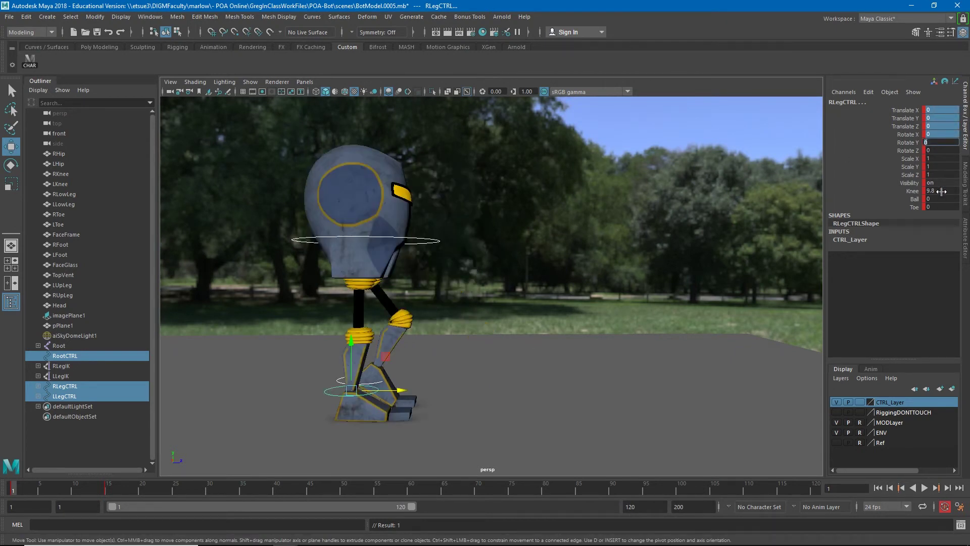
pyautogui.moveTo(942, 192); pyautogui.dragTo(941, 206)
pyautogui.press('Return')
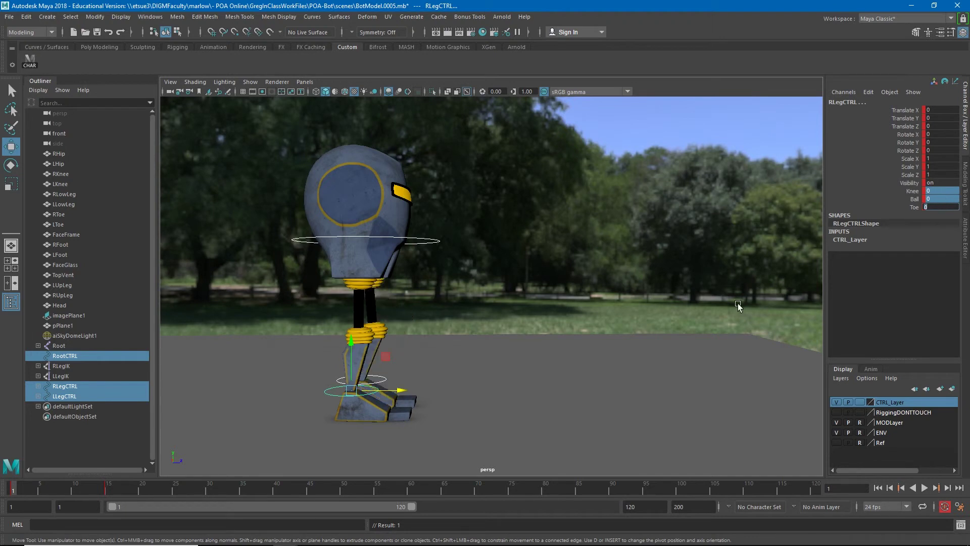
# - Place the right foot slightly behind the left and bend its knee a little
pyautogui.keyDown('alt'); pyautogui.moveTo(470, 387); pyautogui.dragTo(424, 391); pyautogui.keyUp('alt')
pyautogui.scroll(5, 472, 393)
pyautogui.keyDown('alt'); pyautogui.moveTo(472, 393); pyautogui.dragTo(610, 389, button='middle'); pyautogui.keyUp('alt')
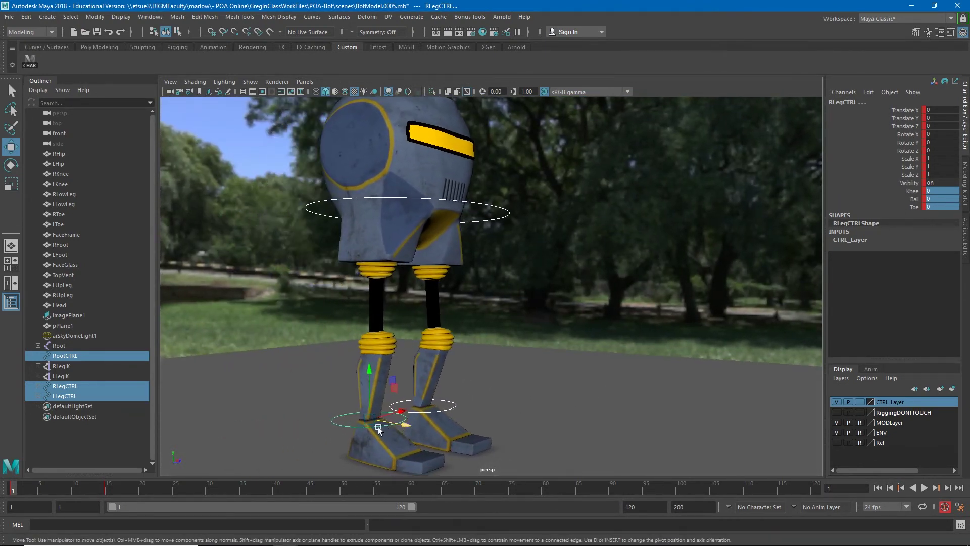
pyautogui.click(349, 422)
pyautogui.moveTo(397, 427); pyautogui.dragTo(335, 425)
pyautogui.press('e')
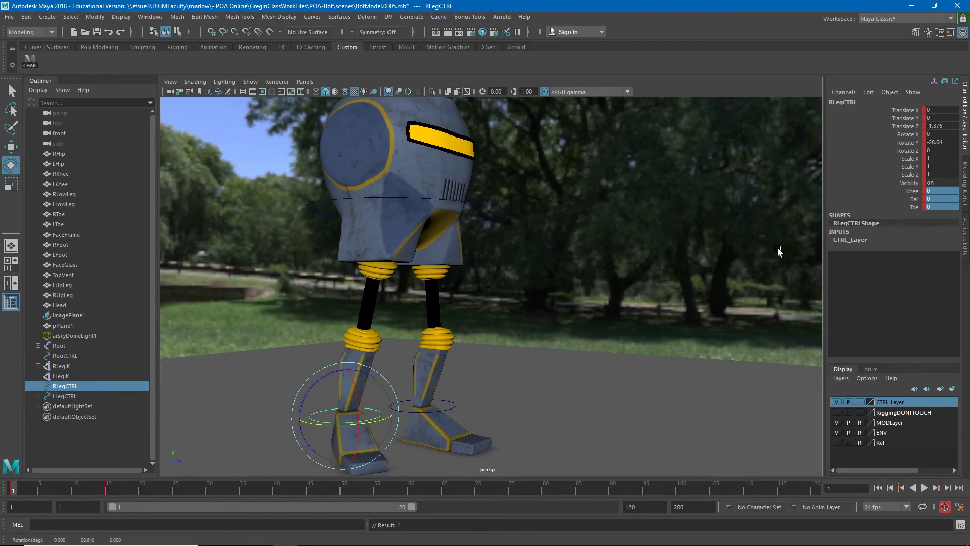
pyautogui.click(912, 191)
pyautogui.moveTo(389, 376); pyautogui.dragTo(552, 376, button='middle')
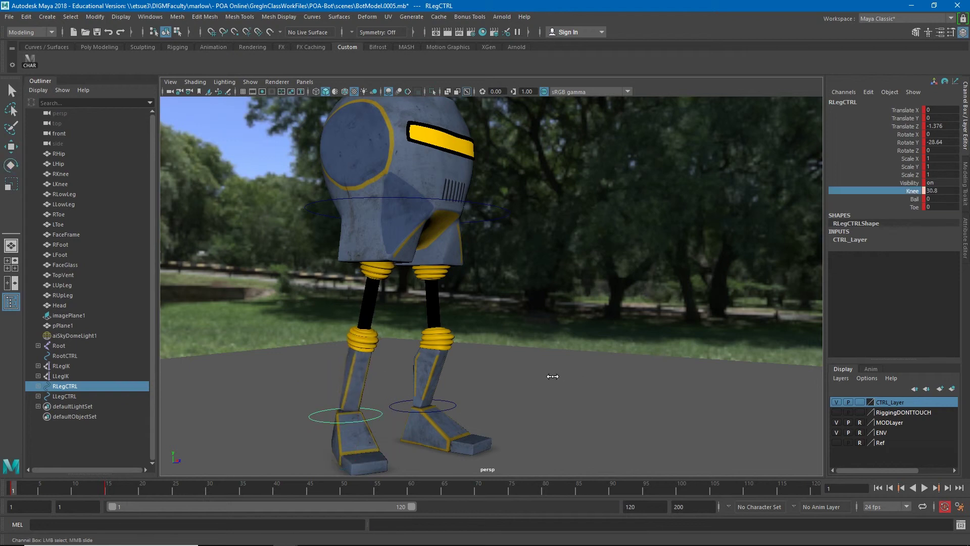
# - Move and rotate the root to Translate -0.235/-0.111/-0.877, Rotate -0.961/-2.002/-3.017 over the feet
pyautogui.click(447, 199)
pyautogui.press('e')
pyautogui.keyDown('alt'); pyautogui.moveTo(450, 217); pyautogui.dragTo(477, 269); pyautogui.keyUp('alt')
pyautogui.press('w')
pyautogui.moveTo(433, 235); pyautogui.dragTo(385, 275)
pyautogui.press('e')
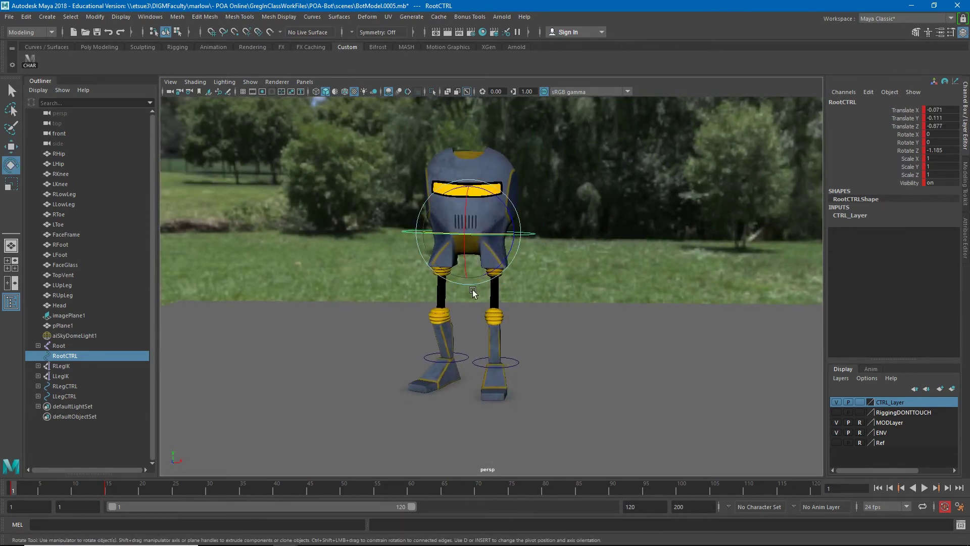
pyautogui.press('w')
pyautogui.moveTo(517, 232); pyautogui.dragTo(576, 331)
pyautogui.press('e')
pyautogui.scroll(-3, 575, 331)
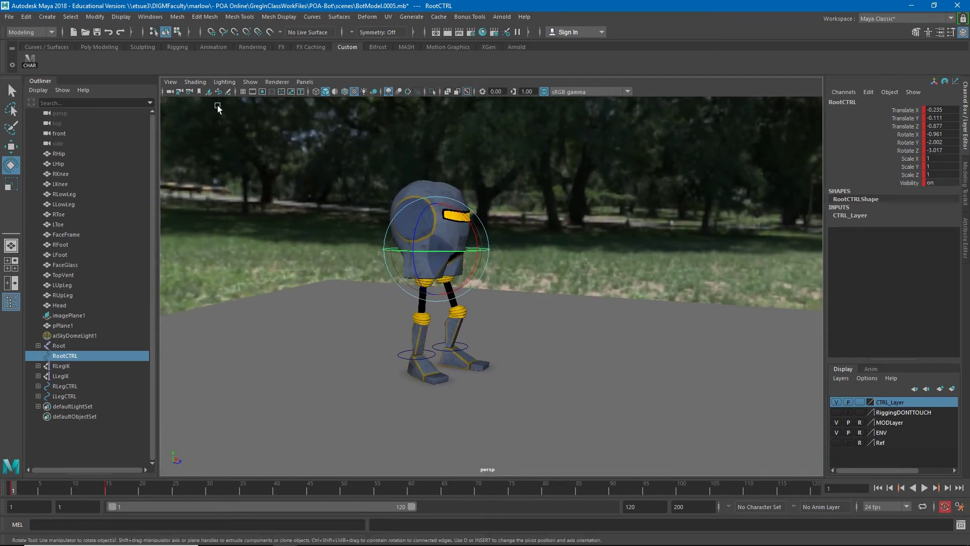
# - Select the root and both leg controls and key their neutral pose on frame 1
pyautogui.click(33, 60)
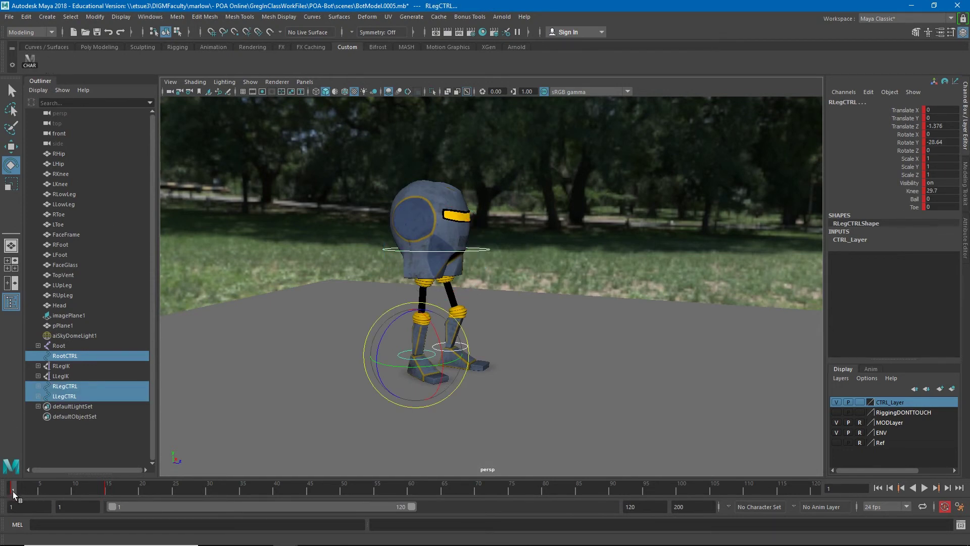
pyautogui.press('s')
pyautogui.click(107, 489)
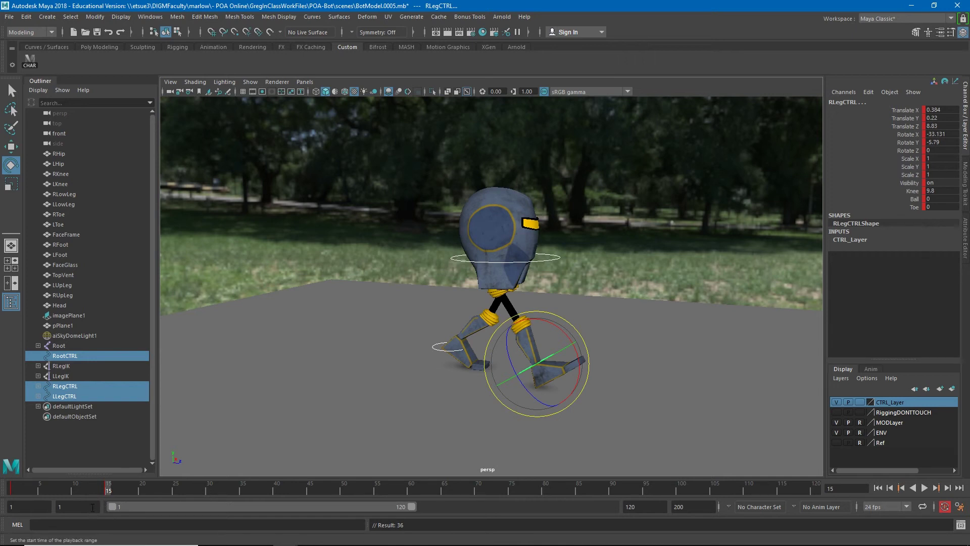
# - Flip between the frame-1 and frame-15 keyed poses, hiding the manipulator with Q
pyautogui.press(',')
pyautogui.press('.')
pyautogui.press(',')
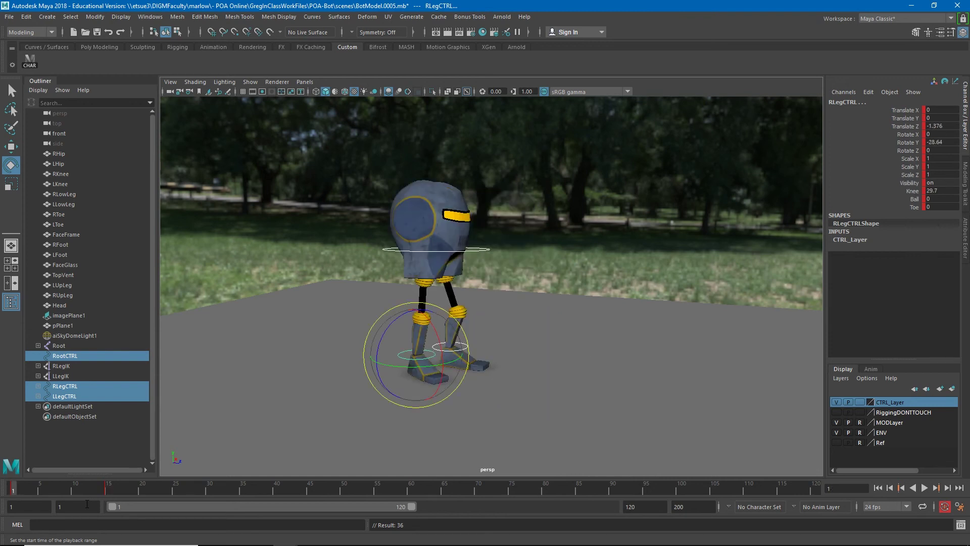
pyautogui.press('.')
pyautogui.press(',')
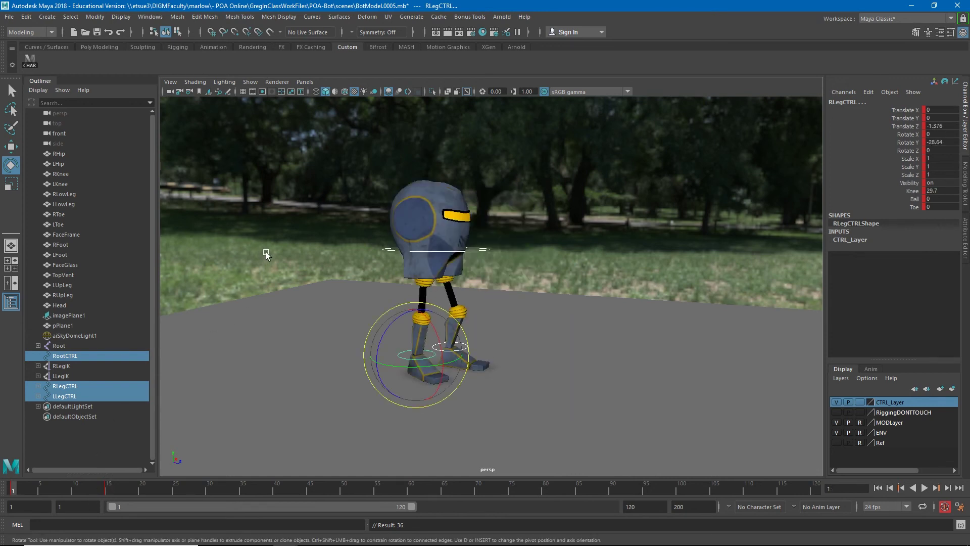
pyautogui.press('q')
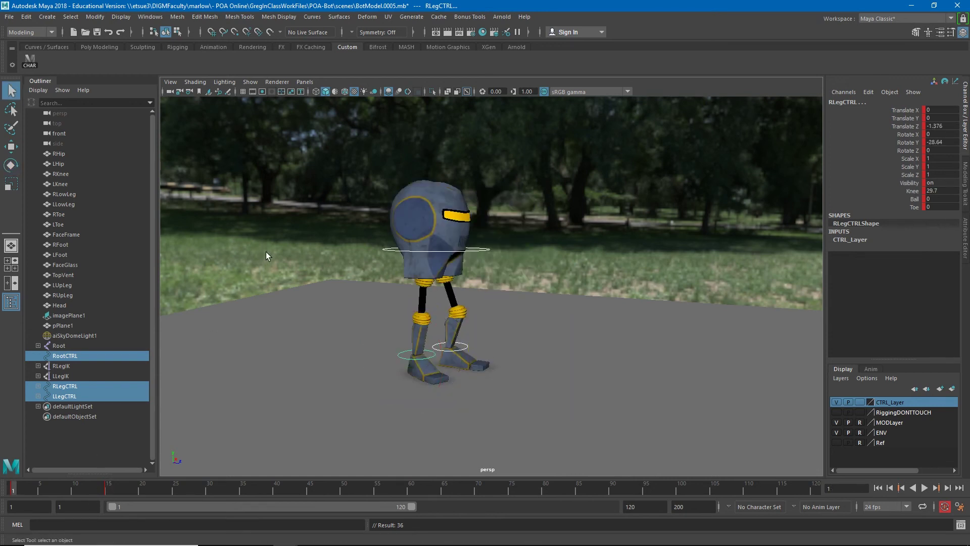
pyautogui.press('.')
pyautogui.press(',')
# - Keep stepping between frames 1 and 15, then scrub toward frame 8 to preview the in-between motion
pyautogui.press('.')
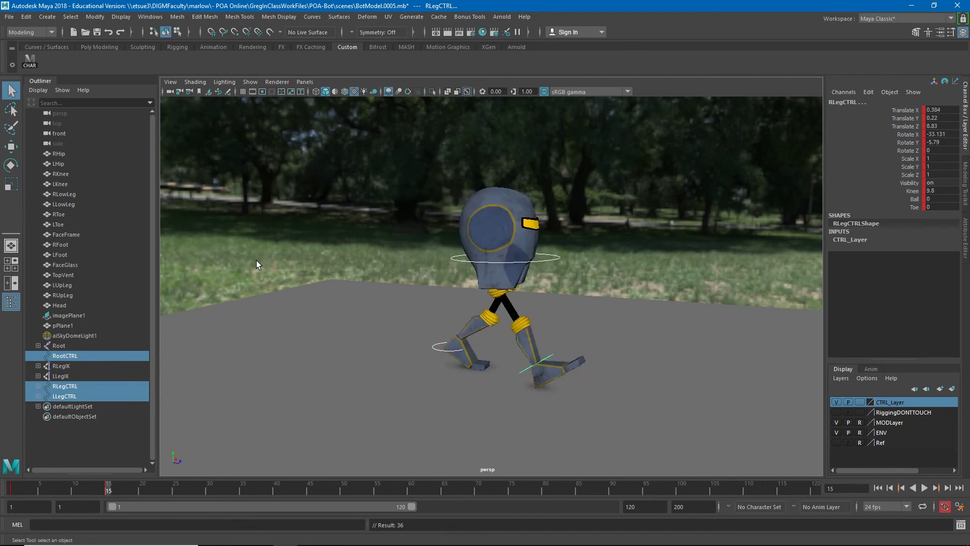
pyautogui.press(',')
pyautogui.press('.')
pyautogui.press(',')
pyautogui.press('.')
pyautogui.press(',')
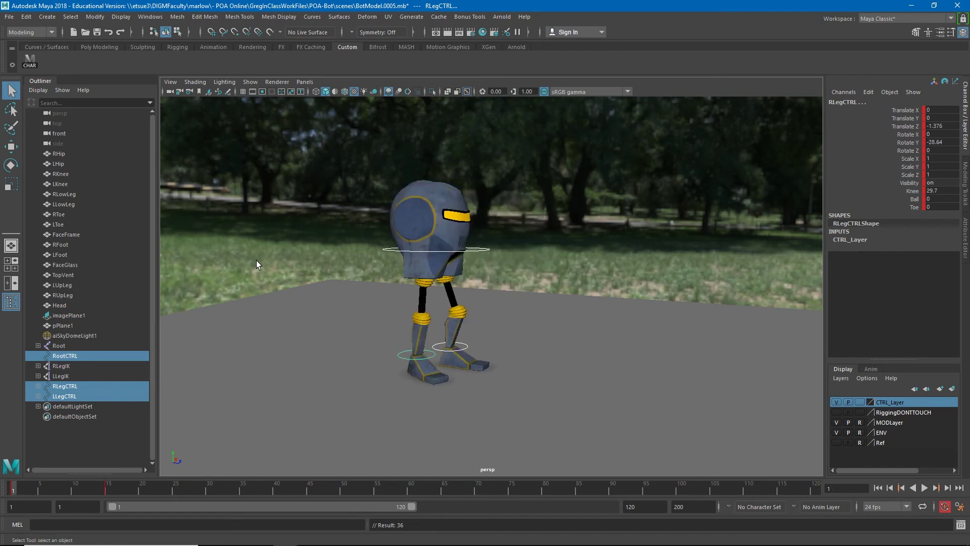
pyautogui.press('.')
pyautogui.press(',')
pyautogui.press('.')
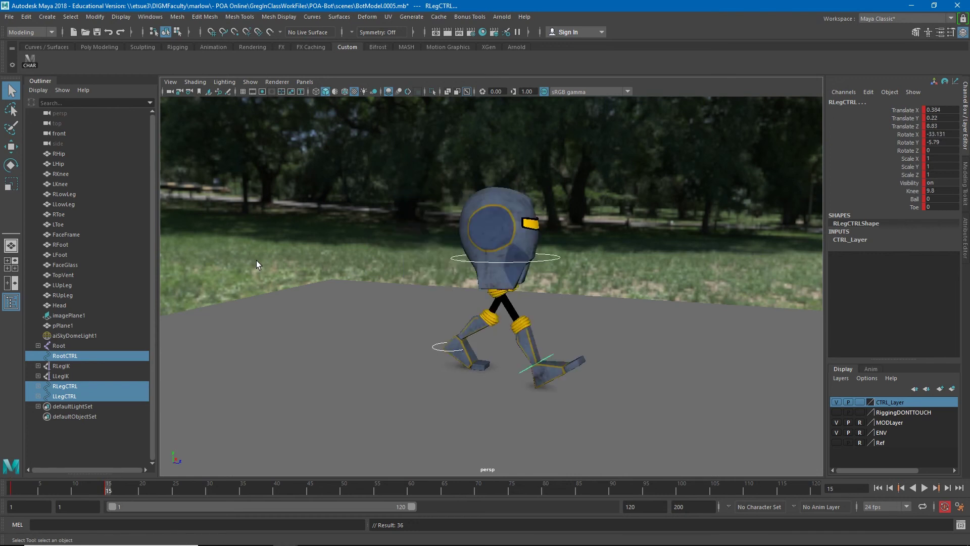
pyautogui.moveTo(16, 487); pyautogui.dragTo(108, 495)
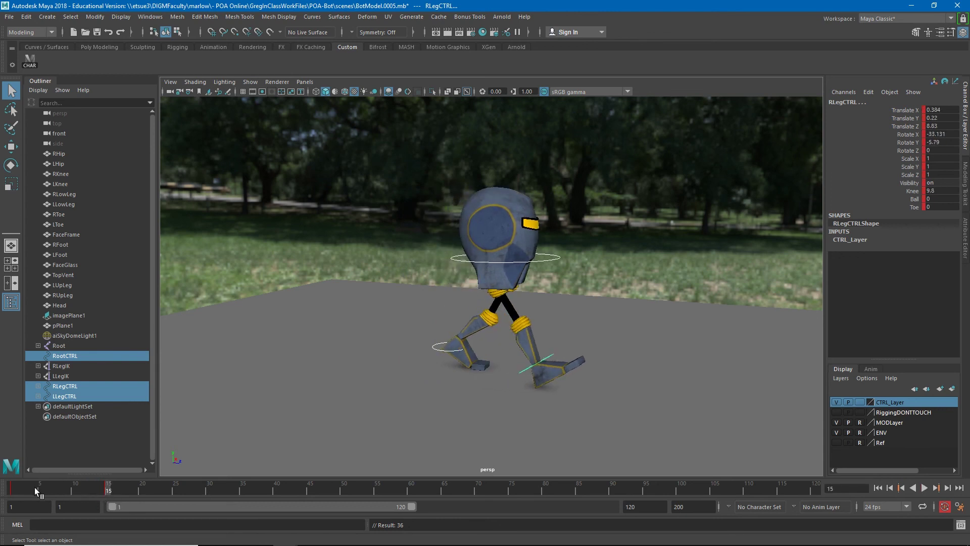